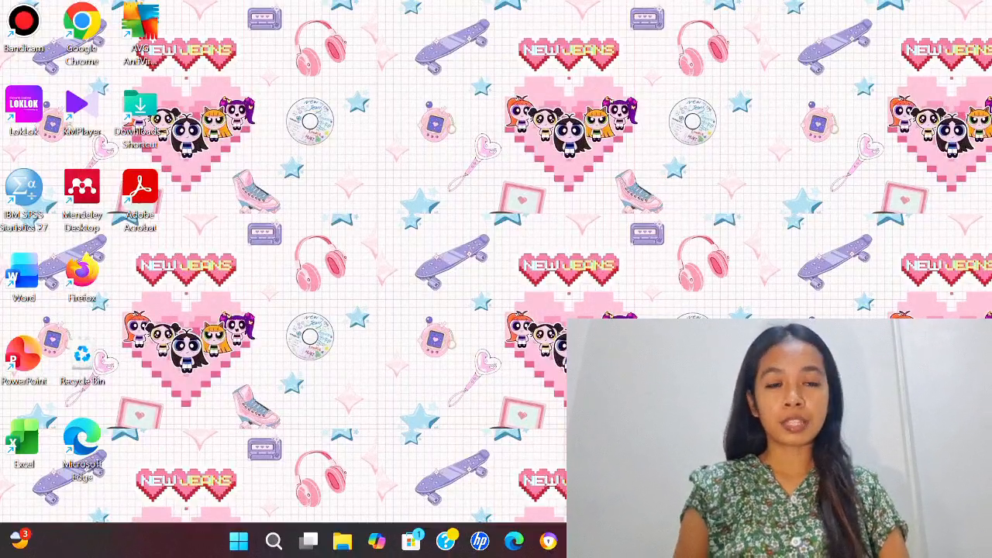
Switch to the Excel workbook and fill cells F5:F12 of the Non Parametrik 1 Sampel sheet with code 1.
mouse_move(651, 541)
left_click(661, 496)
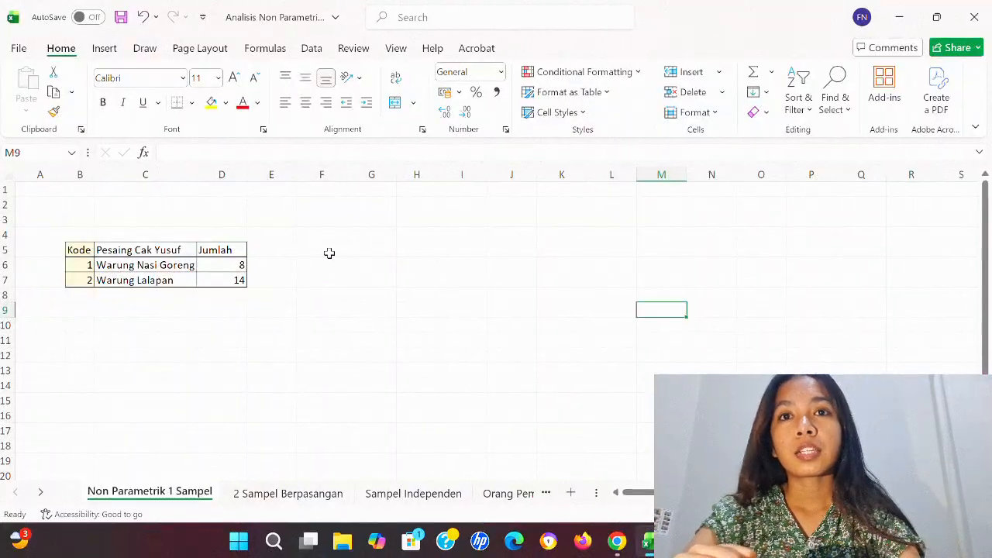
left_click(329, 253)
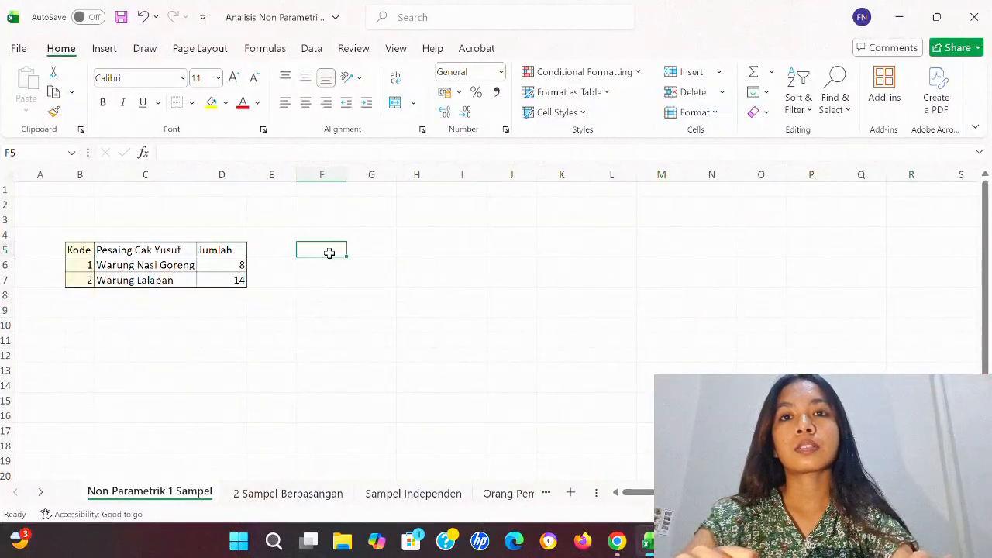
type("1")
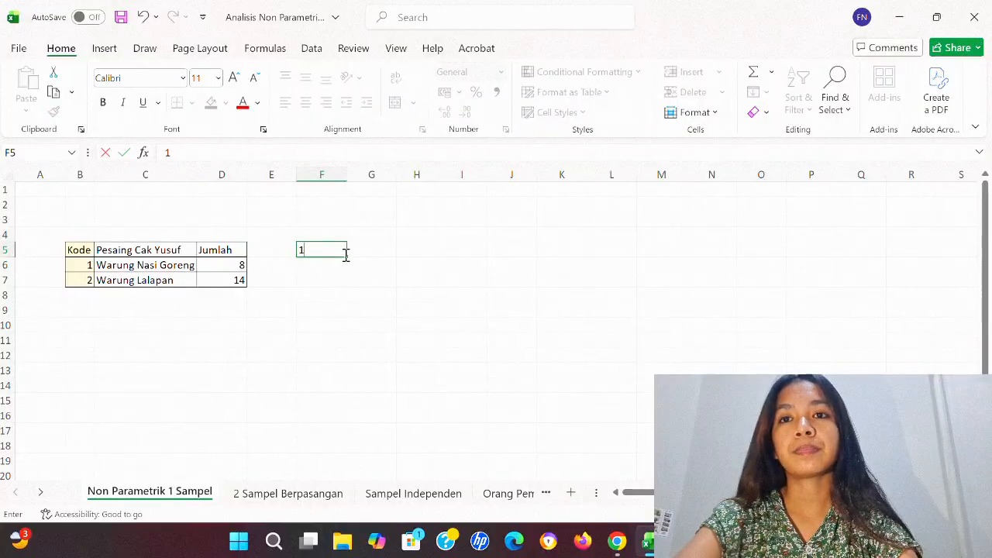
left_click_drag(347, 258, 345, 387)
scroll(342, 350, "down", 1)
Enter code 2 in F13 and fill it down through F26.
left_click(333, 307)
type("2")
scroll(343, 390, "down", 3)
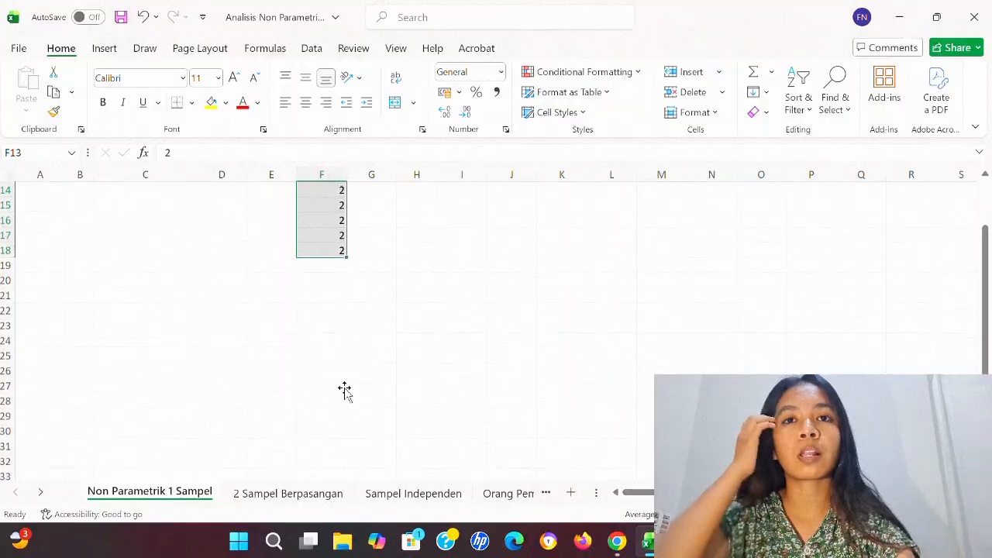
left_click_drag(346, 258, 344, 315)
Copy the coded range F5:F26 and paste it with variable names into the first cell of the SPSS Data Editor.
scroll(337, 294, "up", 4)
left_click(331, 219)
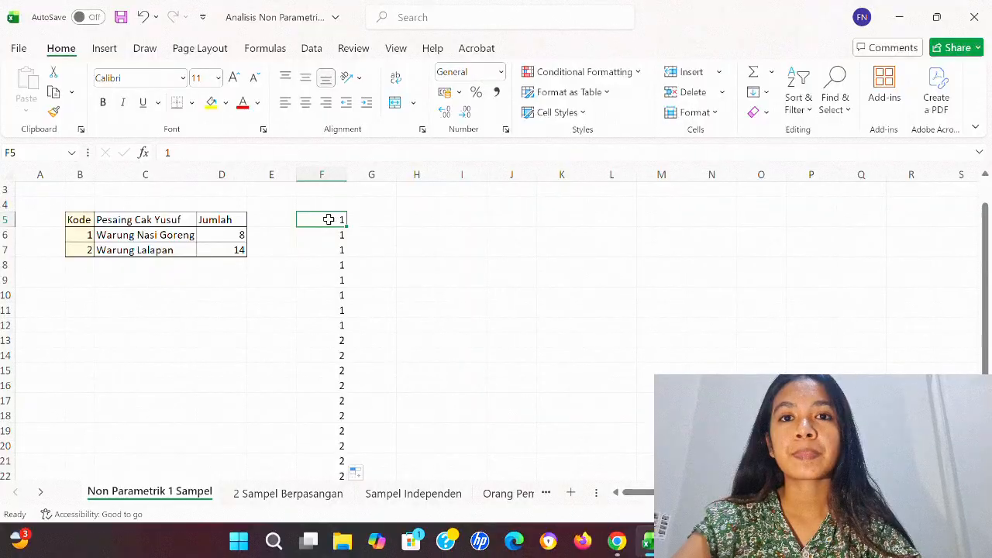
left_click_drag(329, 219, 325, 448)
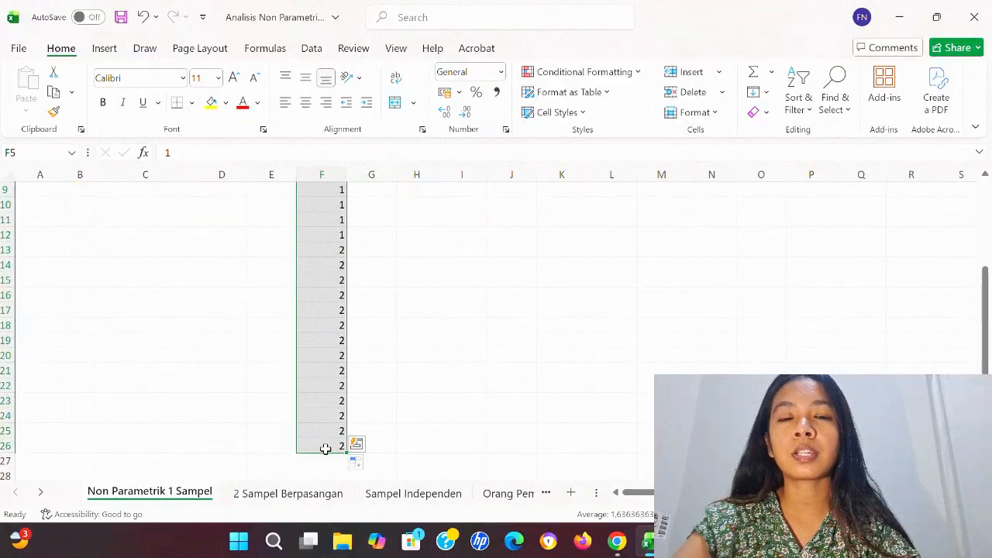
key("ctrl+c")
mouse_move(683, 541)
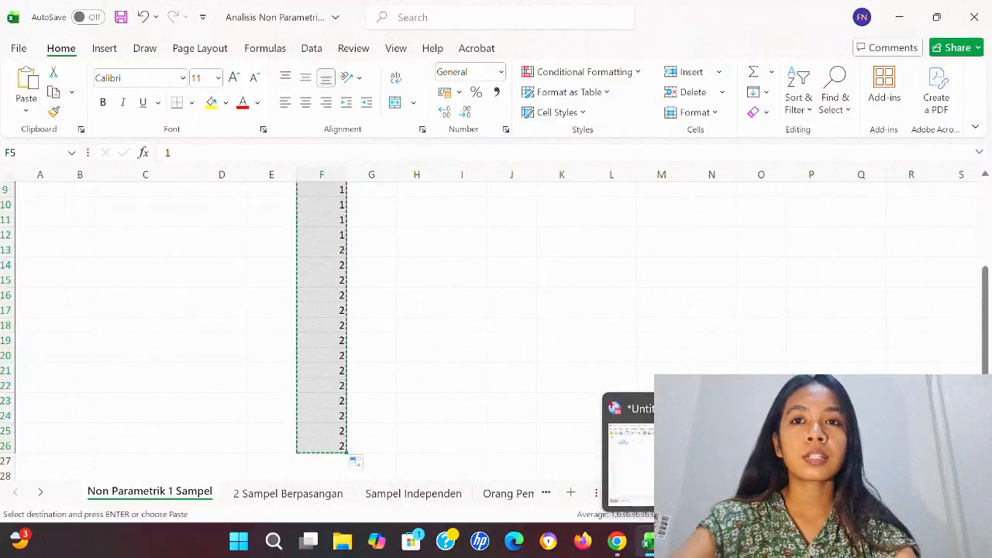
left_click(682, 457)
right_click(107, 126)
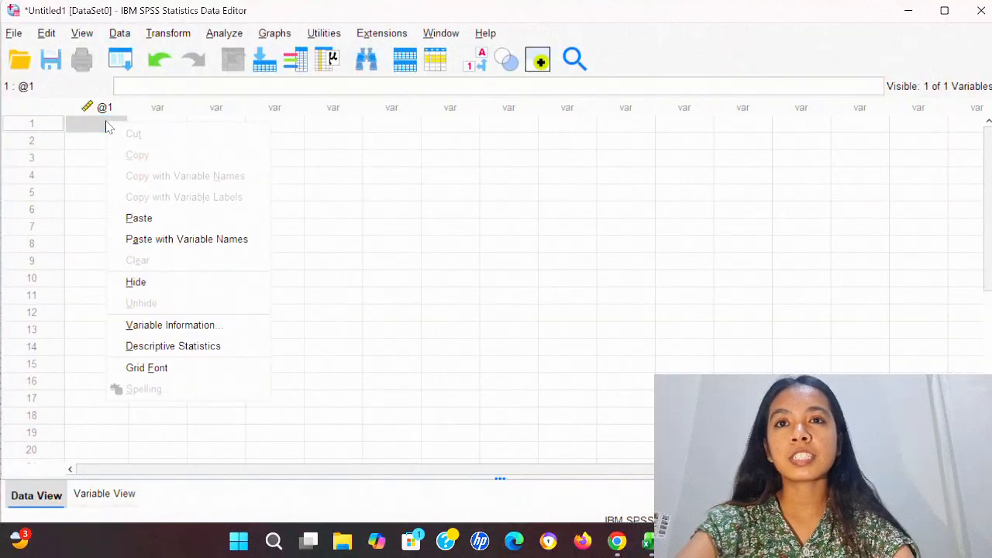
left_click(173, 240)
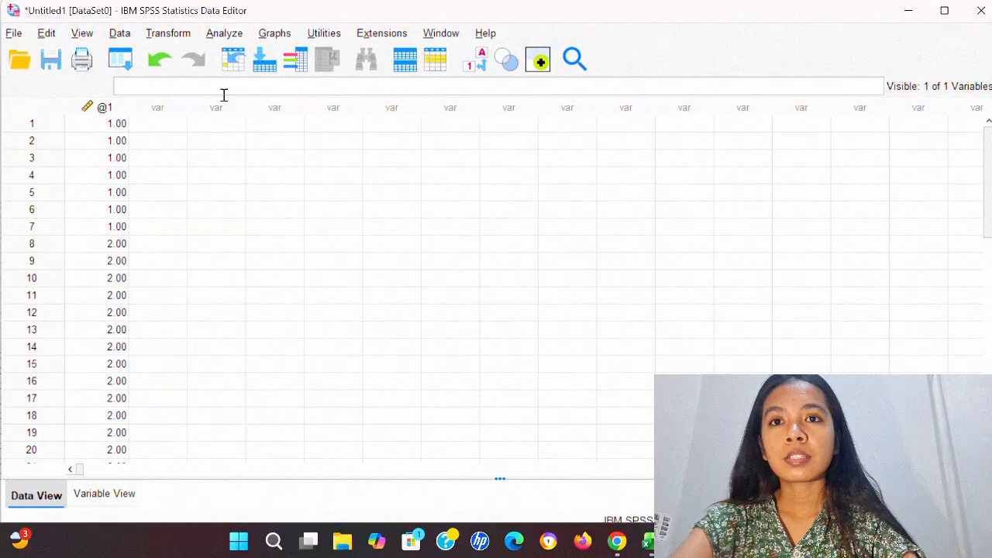
Run the legacy nonparametric Binomial test on variable 1 [@1] with a test proportion of 0.50.
left_click(232, 34)
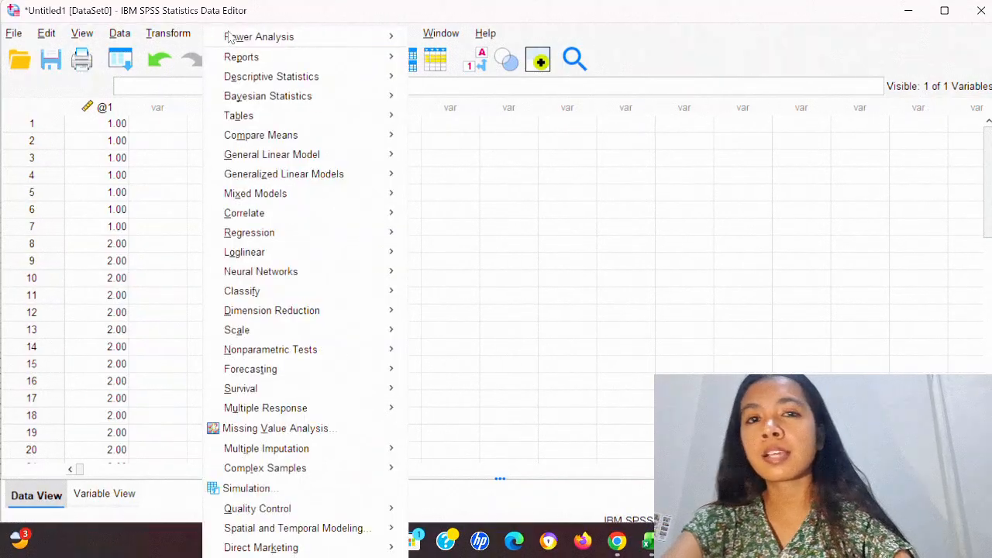
mouse_move(280, 357)
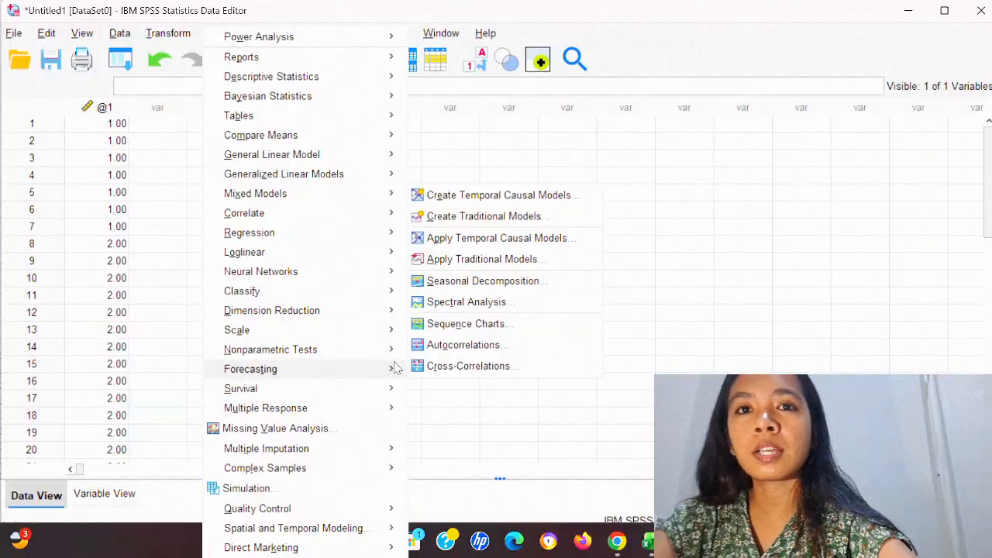
mouse_move(449, 418)
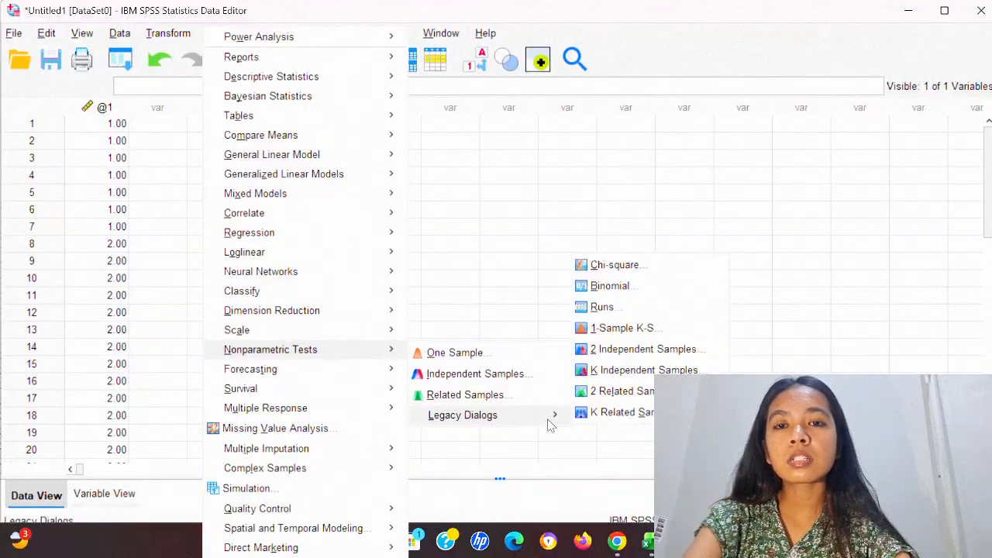
mouse_move(561, 420)
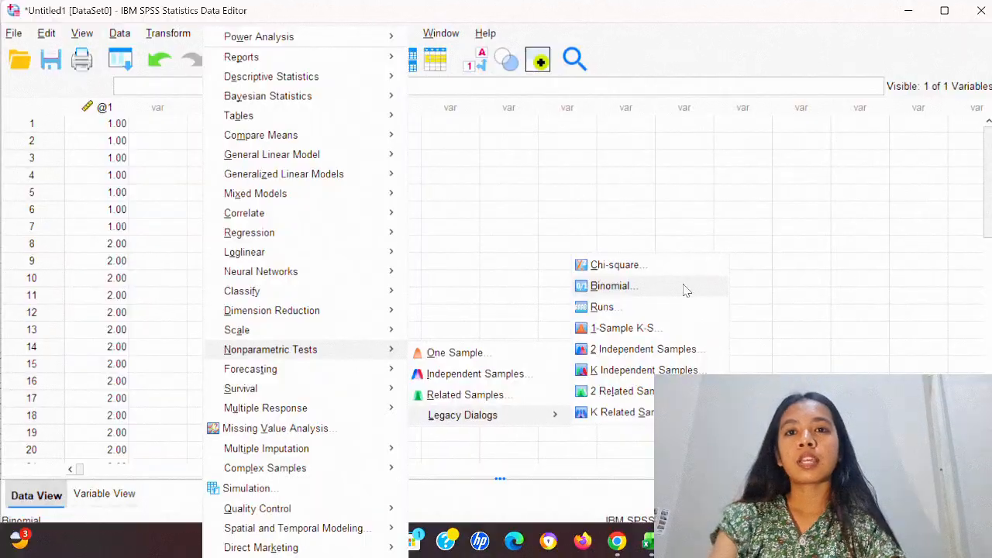
left_click(685, 290)
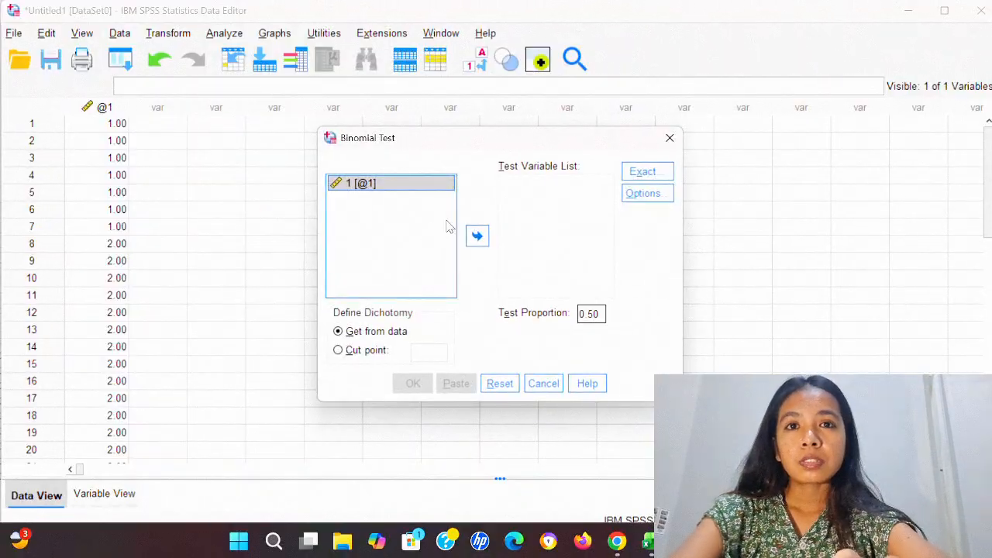
left_click(478, 238)
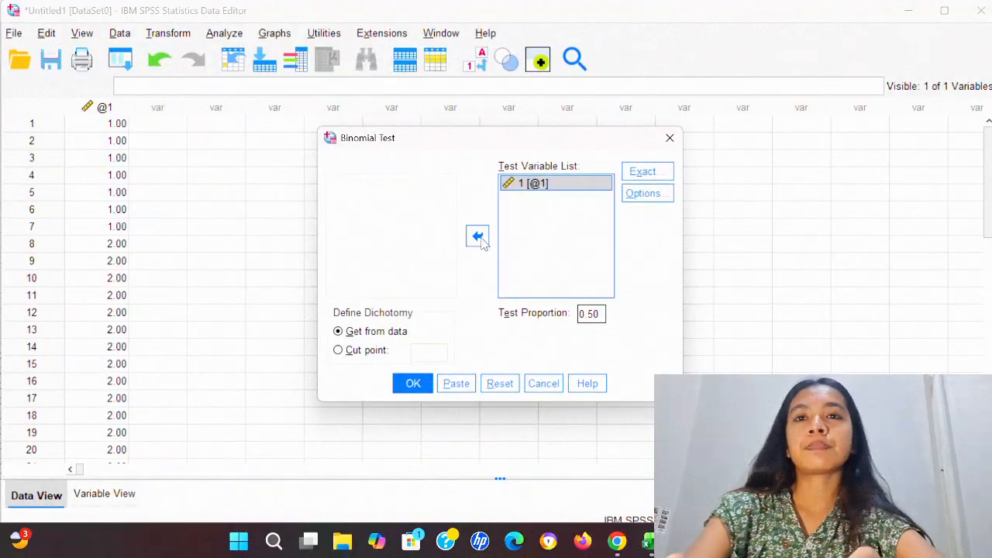
left_click(413, 386)
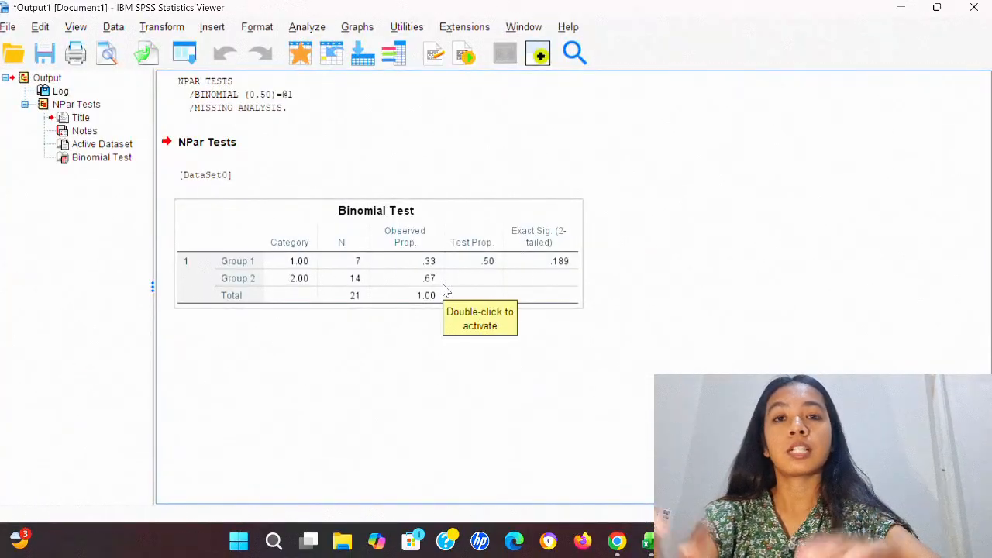
Create a new blank SPSS data file.
left_click(580, 307)
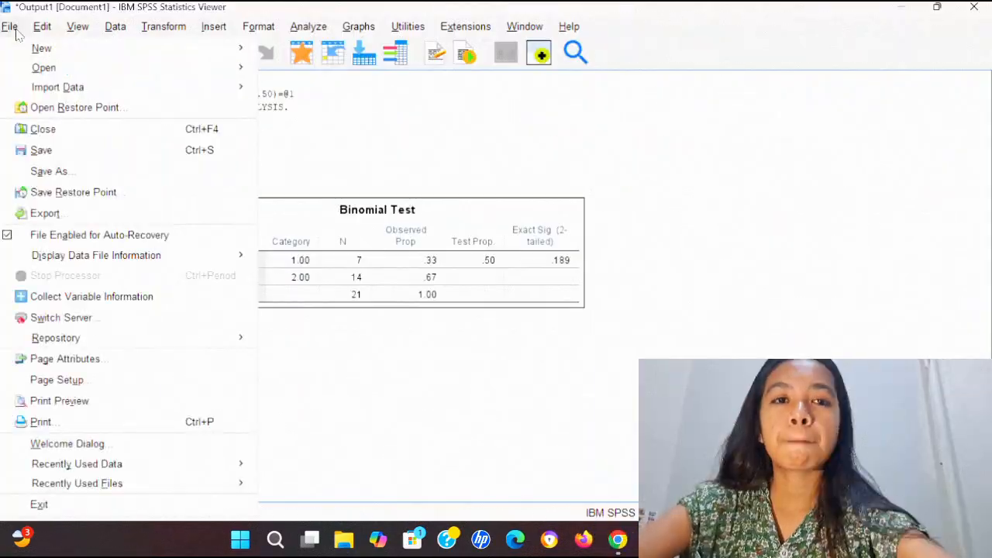
mouse_move(65, 53)
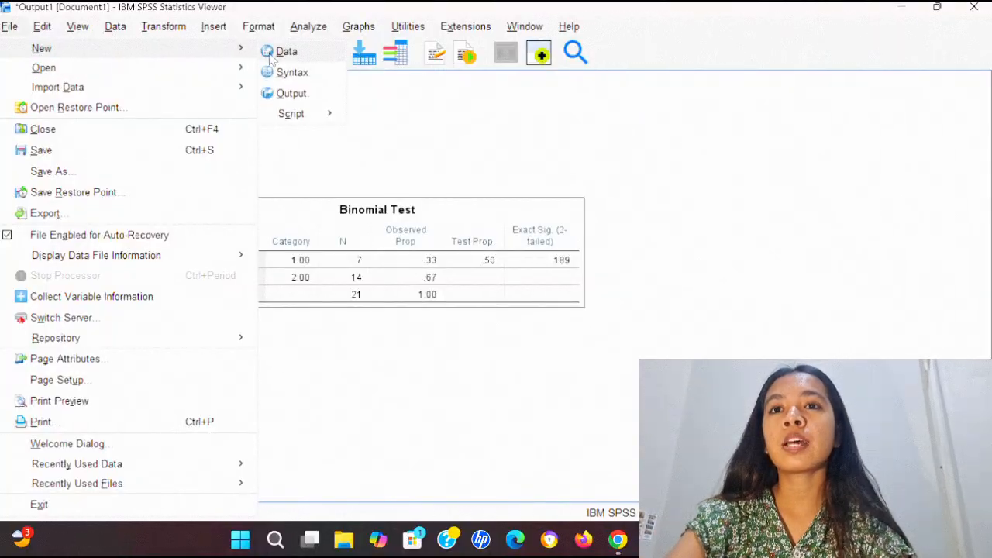
left_click(270, 60)
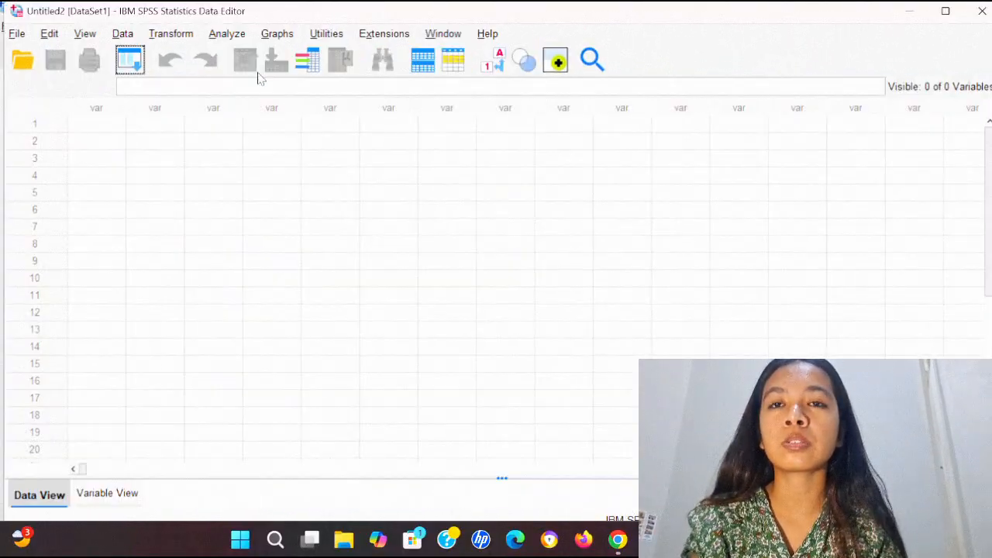
Switch to the 2 Sampel Berpasangan sheet in Excel and enter the headers Tidak Paham in H5 and Paham in I5.
mouse_move(652, 539)
left_click(605, 454)
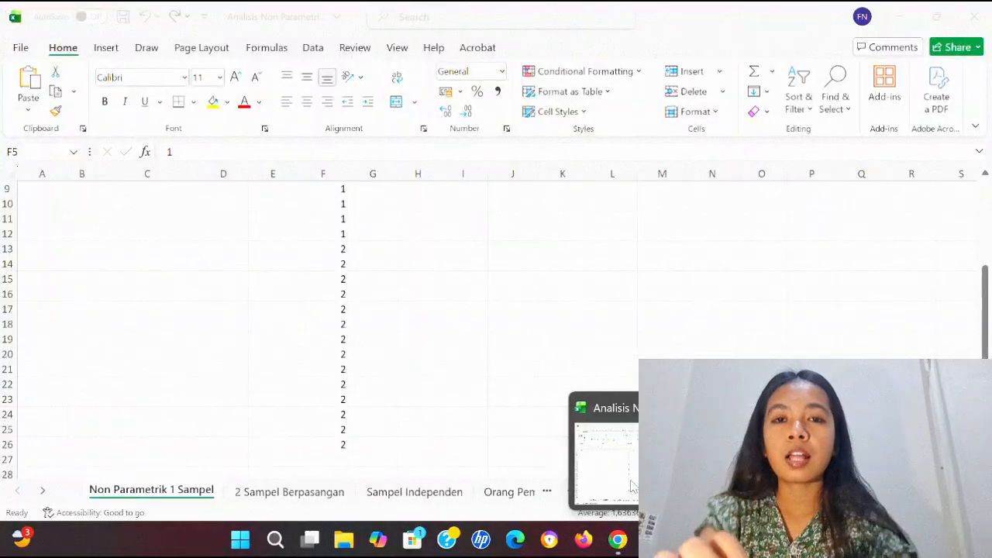
left_click(291, 492)
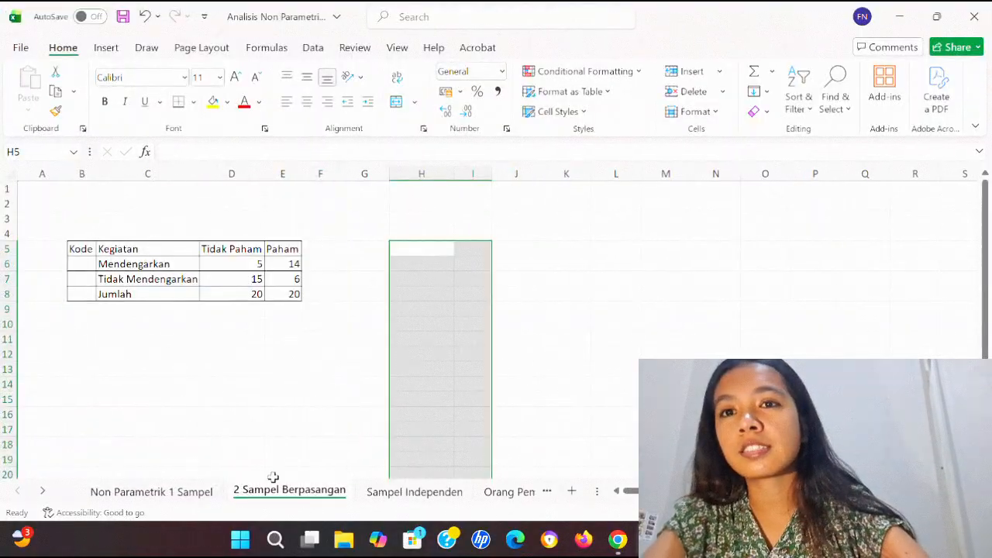
left_click(410, 263)
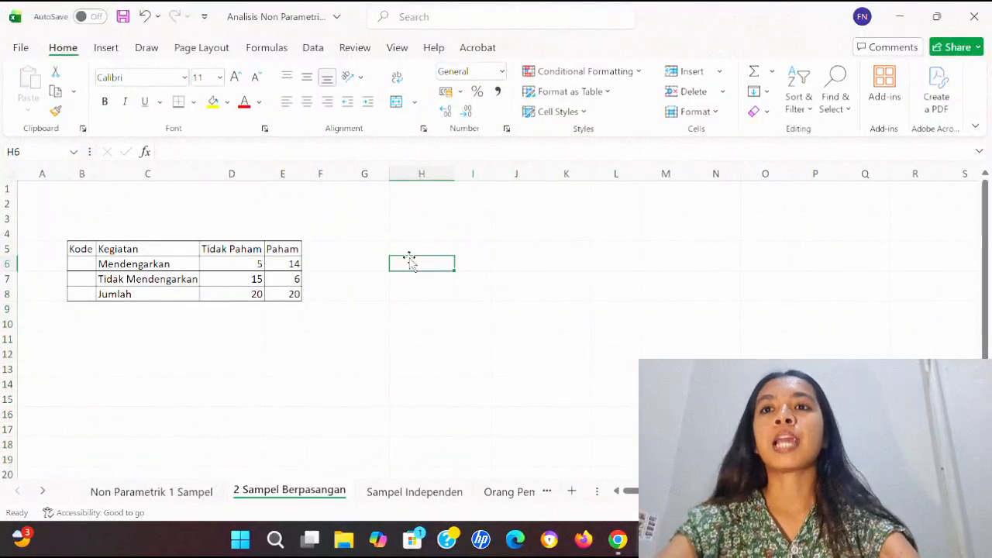
left_click(402, 250)
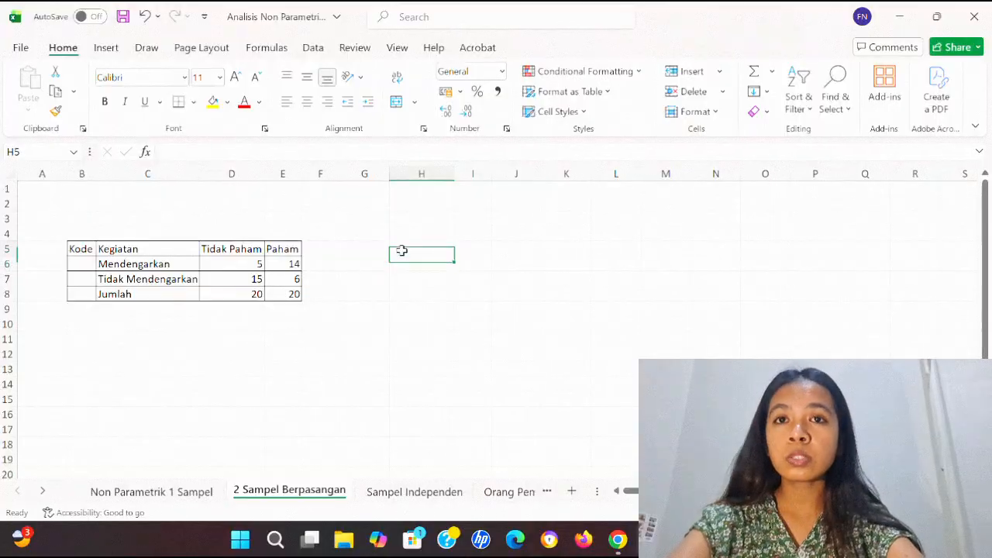
type("Tidak")
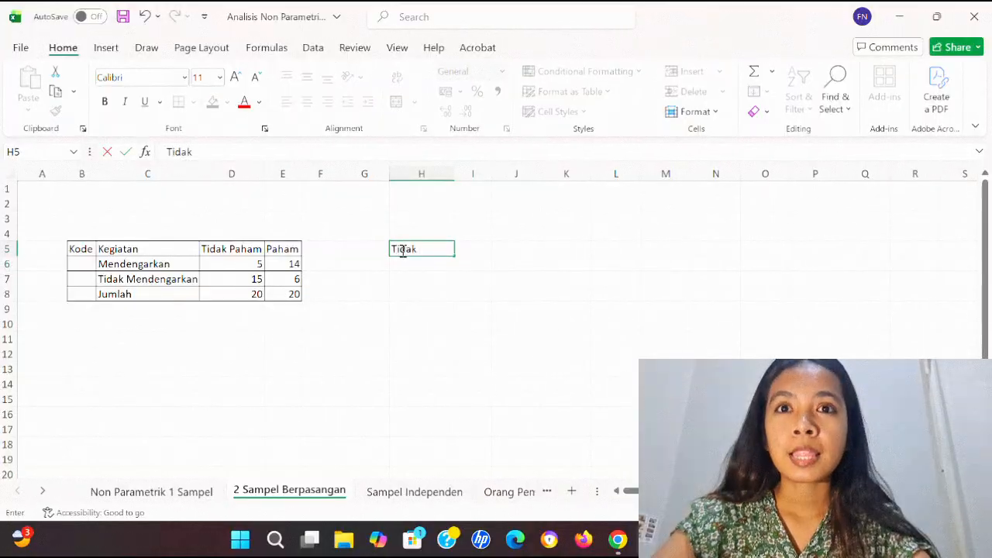
type(" Paham")
key("Tab")
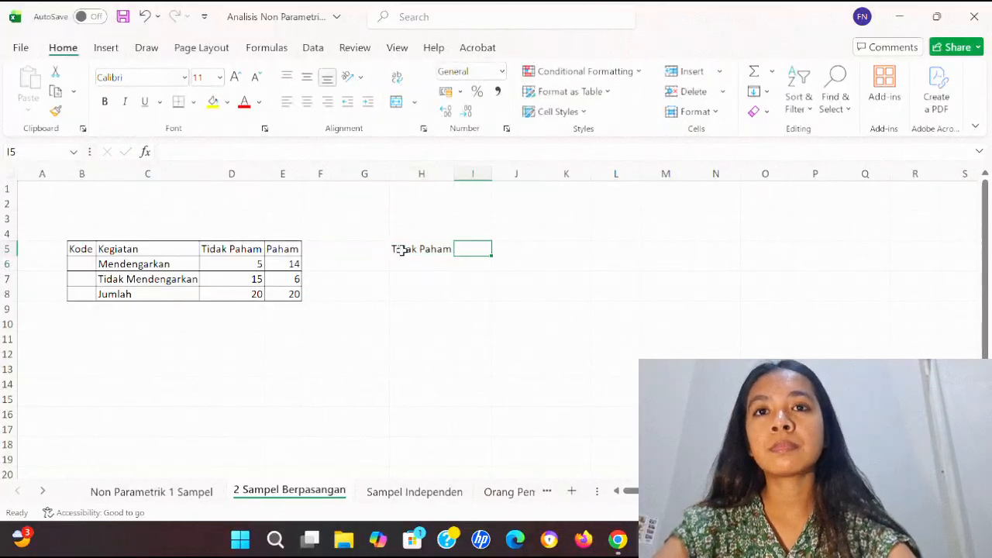
type("Paham")
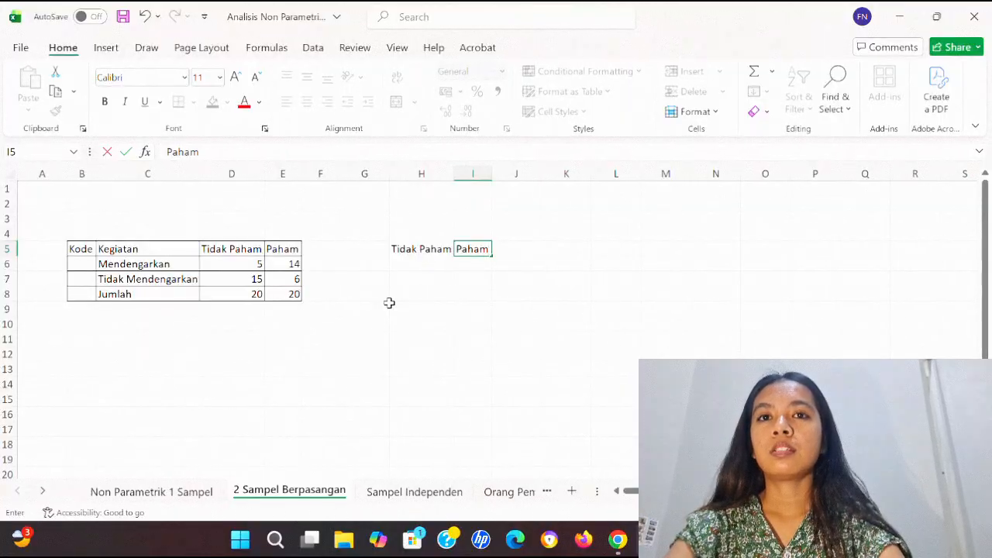
Fill the Tidak Paham column with code 1 in H6:H10 and code 2 from H11 down to H25.
left_click(426, 263)
type("1")
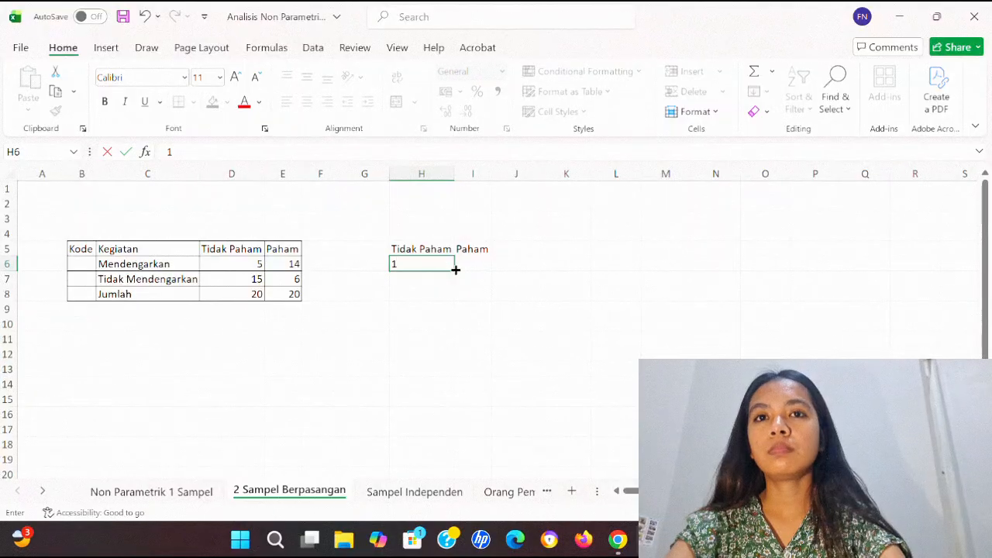
left_click_drag(456, 270, 456, 331)
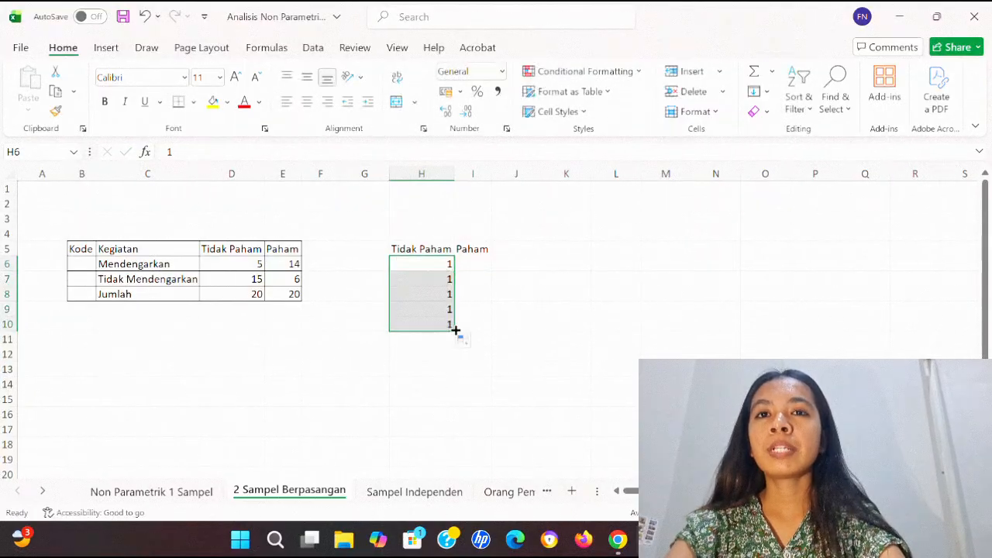
left_click(441, 340)
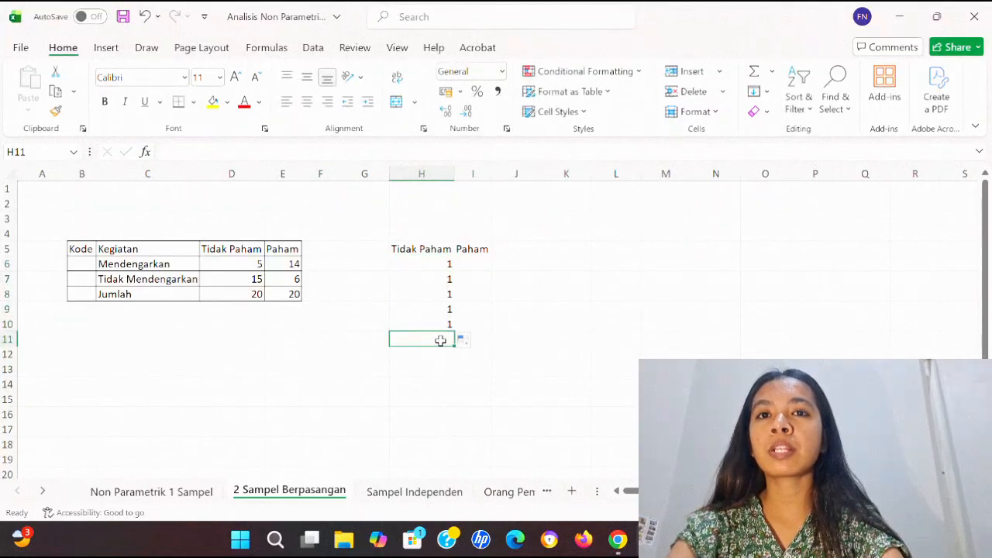
type("2")
scroll(462, 359, "down", 3)
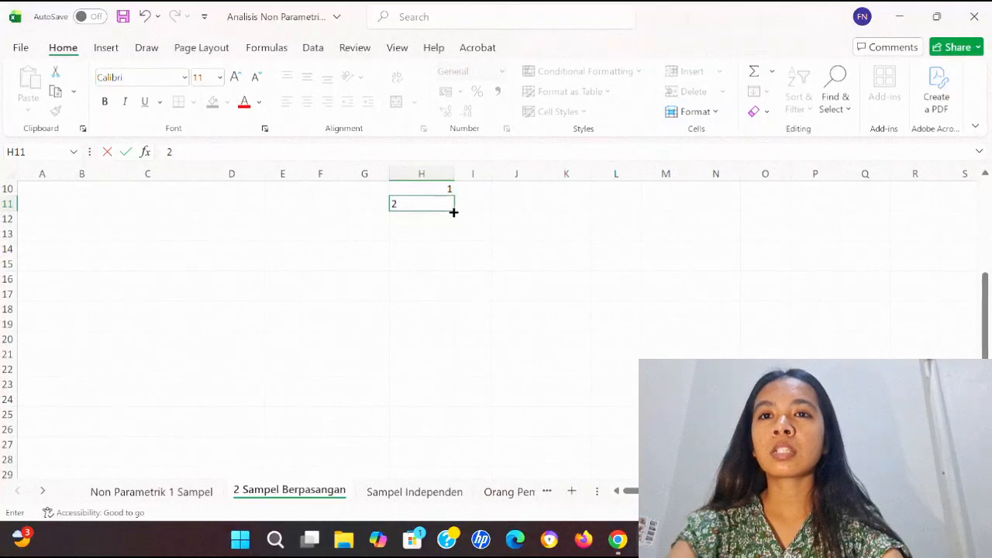
left_click_drag(453, 211, 452, 359)
Fill the Paham column with code 1 in I6:I19.
scroll(471, 251, "up", 3)
double_click(473, 250)
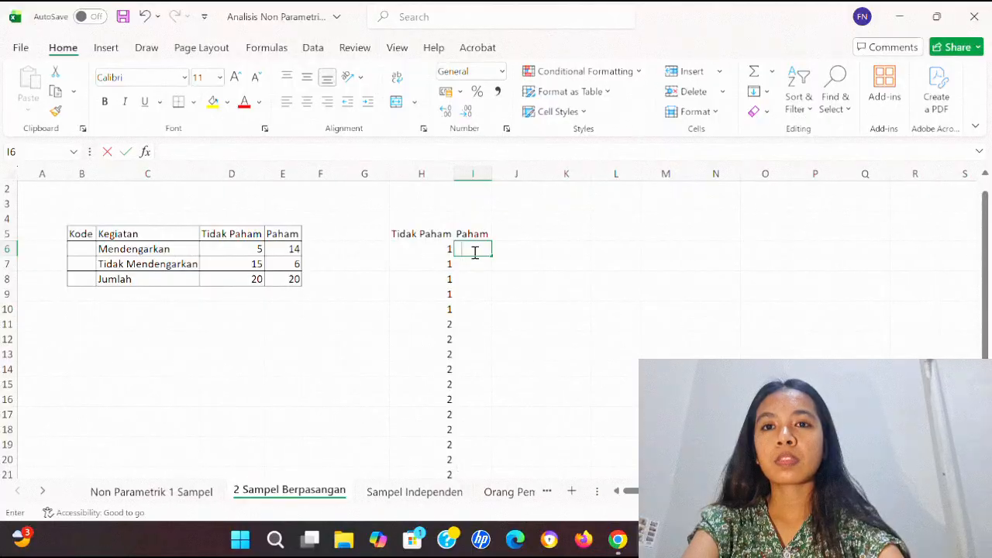
type("1")
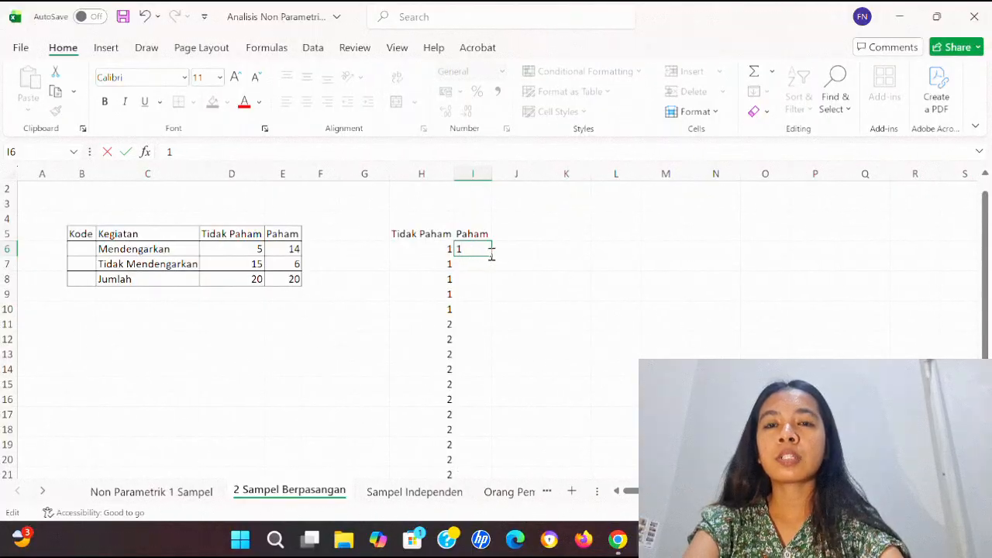
left_click_drag(491, 257, 483, 377)
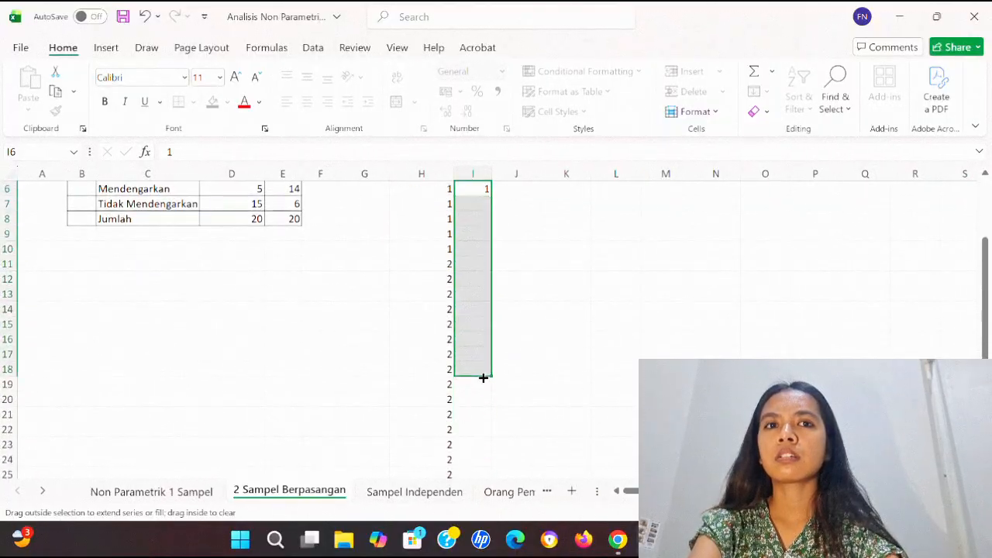
scroll(482, 380, "up", 1)
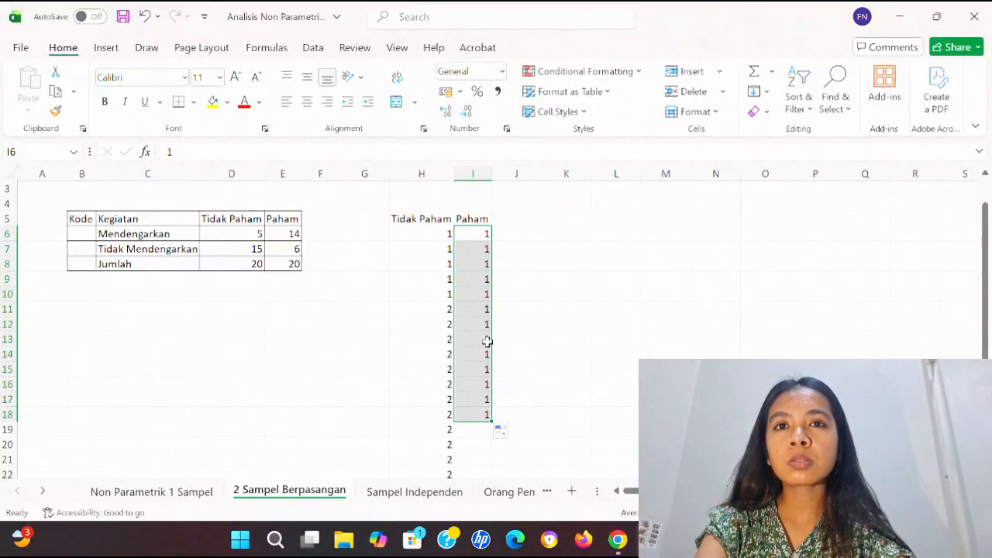
double_click(486, 429)
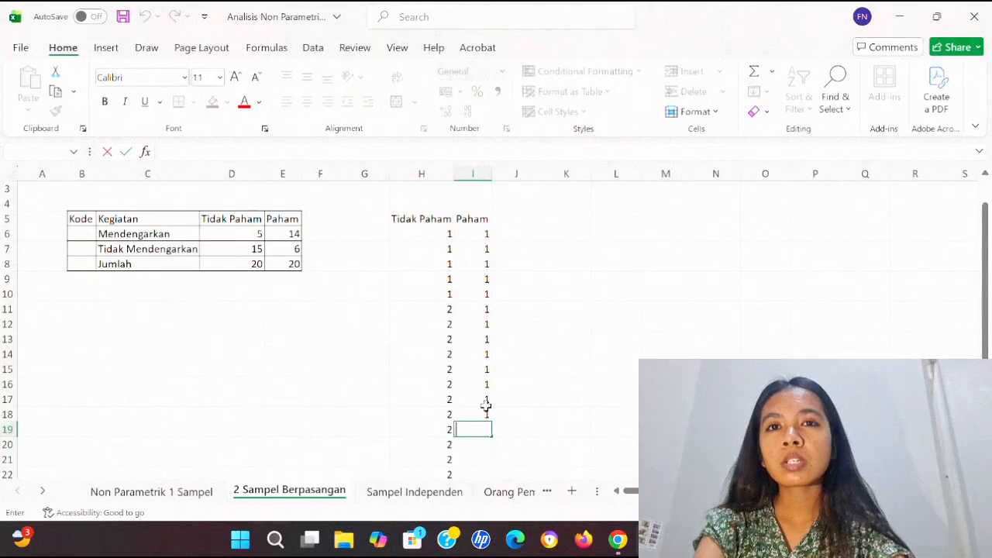
type("1")
scroll(482, 411, "down", 1)
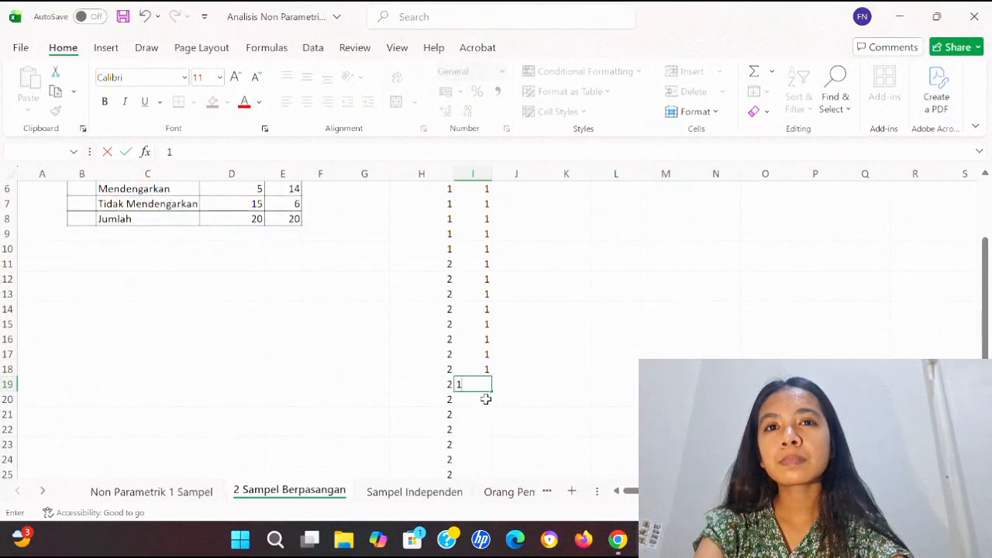
key("Return")
Enter code 2 in I20 and fill it down through I25 to complete the Paham column.
type("2")
scroll(485, 399, "down", 3)
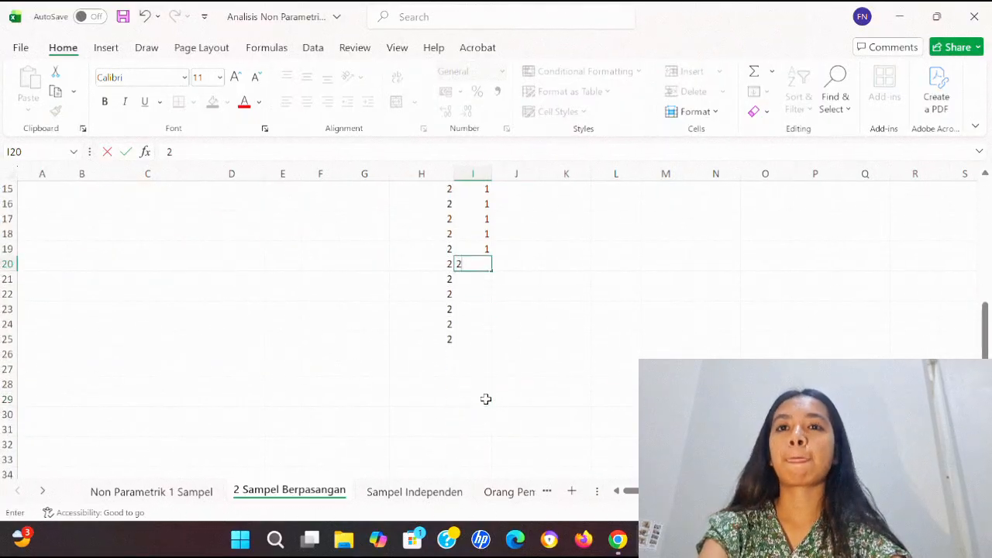
left_click_drag(493, 274, 486, 339)
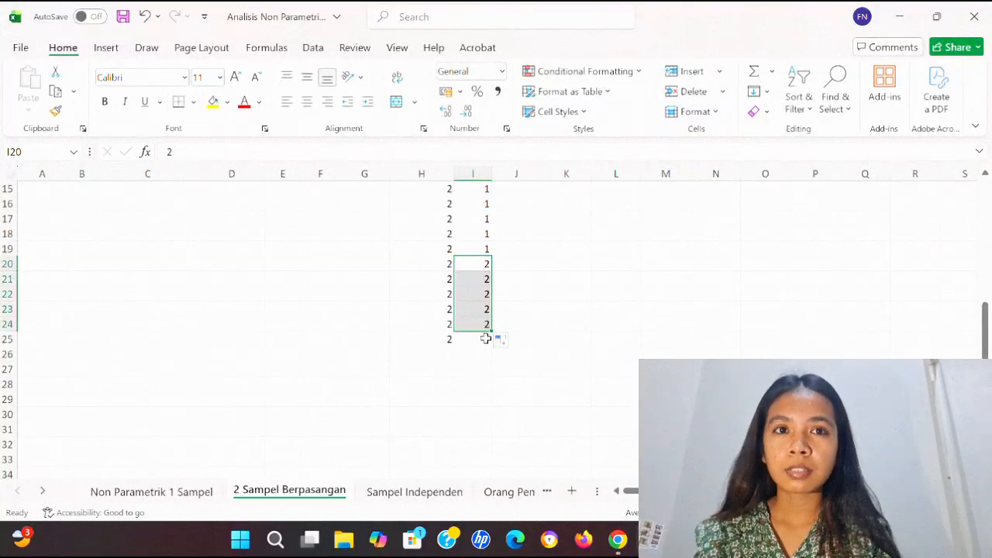
scroll(427, 288, "down", 1)
Copy both coded columns with their headers, H5:I25.
left_click(427, 288)
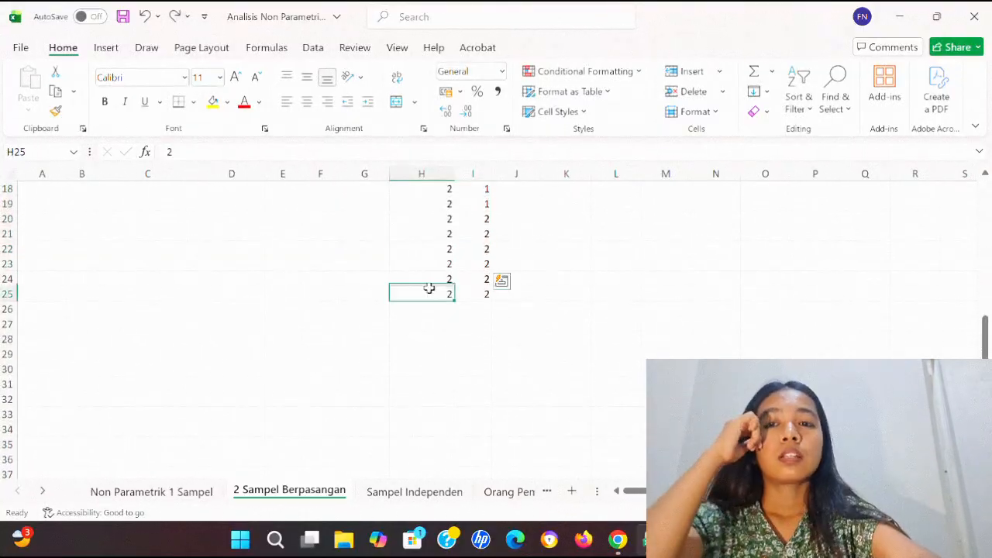
scroll(427, 287, "up", 6)
left_click_drag(435, 247, 470, 445)
key("ctrl+c")
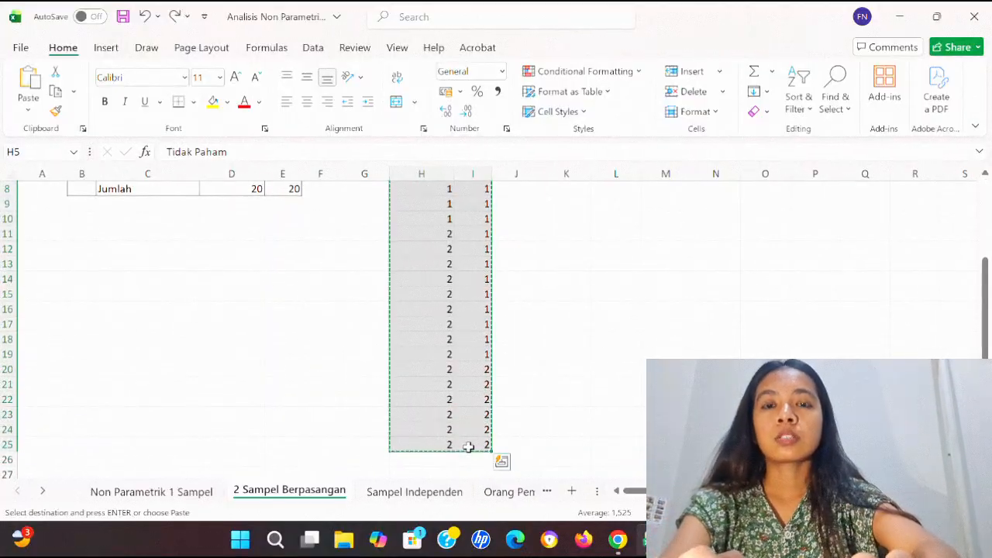
Switch to the blank SPSS data file and paste the copied columns with variable names from the first cell.
mouse_move(676, 540)
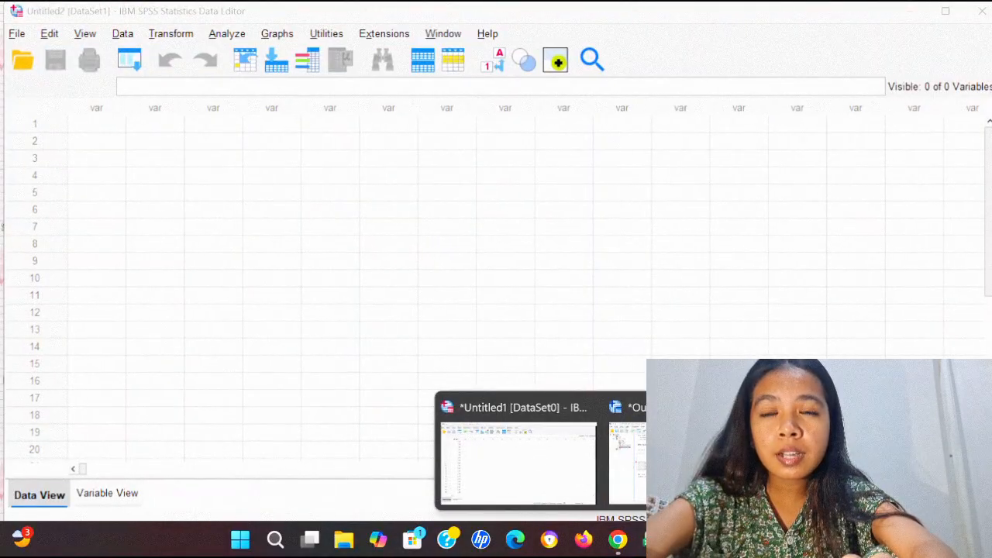
left_click(861, 464)
left_click(115, 124)
right_click(113, 124)
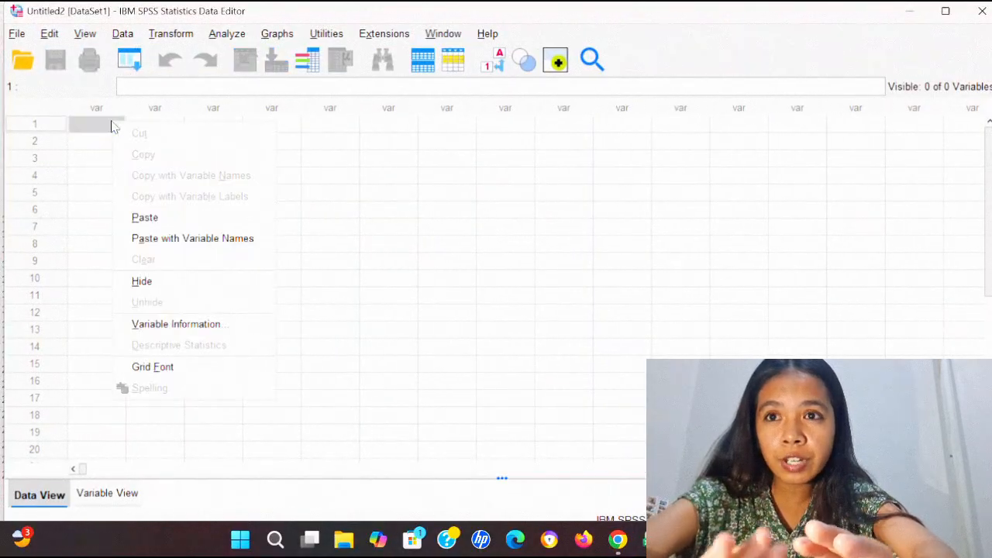
left_click(155, 242)
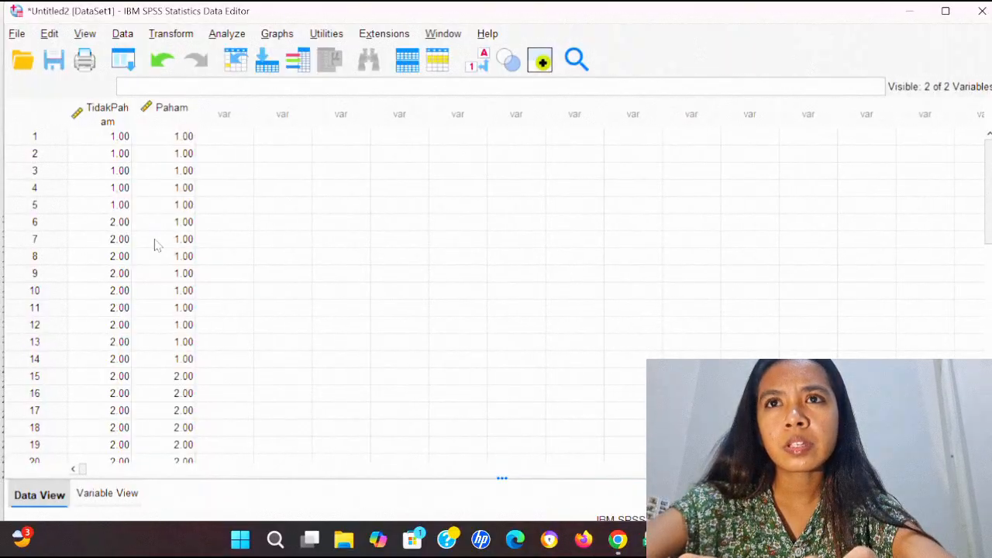
Run the legacy nonparametric 2 Related Samples test with the Wilcoxon option on the pair Tidak Paham and Paham.
left_click(240, 35)
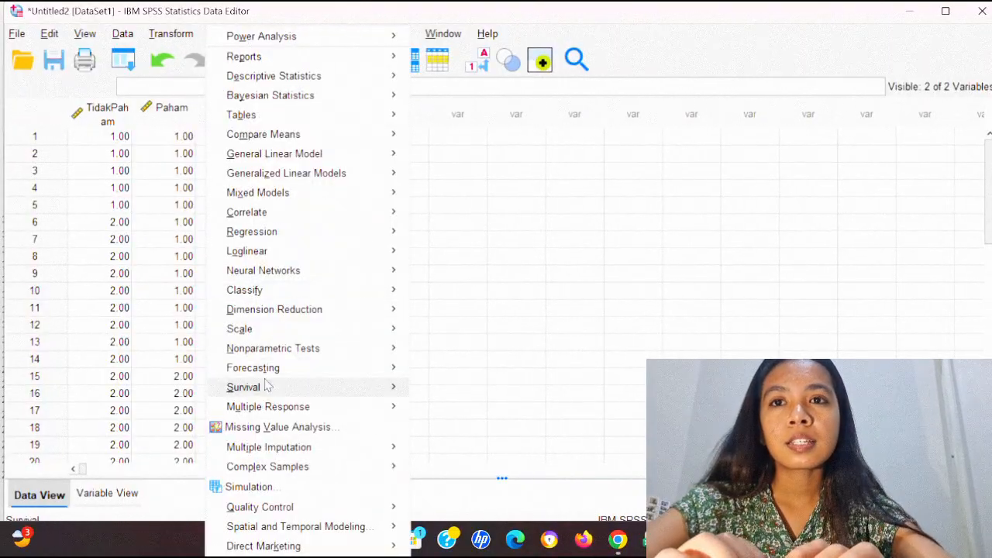
mouse_move(279, 350)
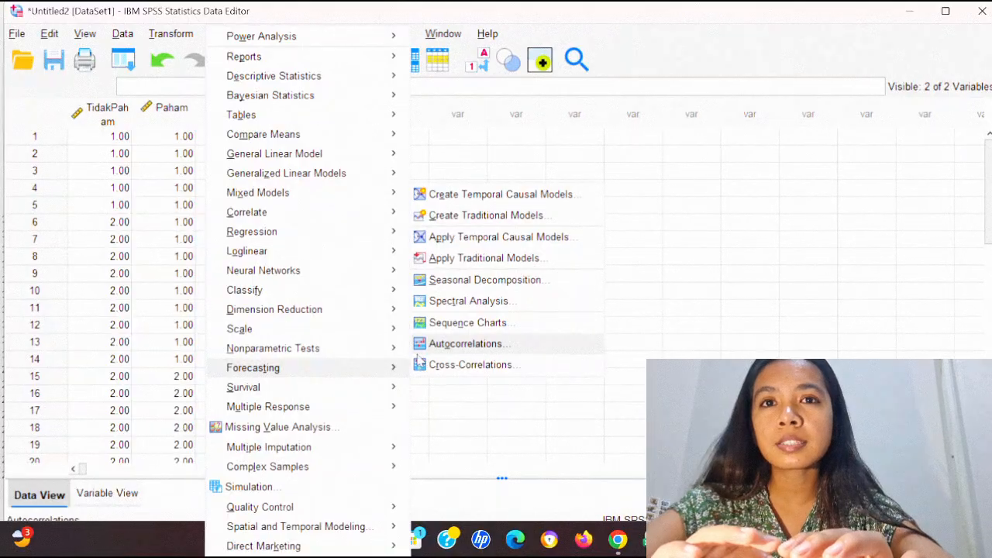
mouse_move(533, 419)
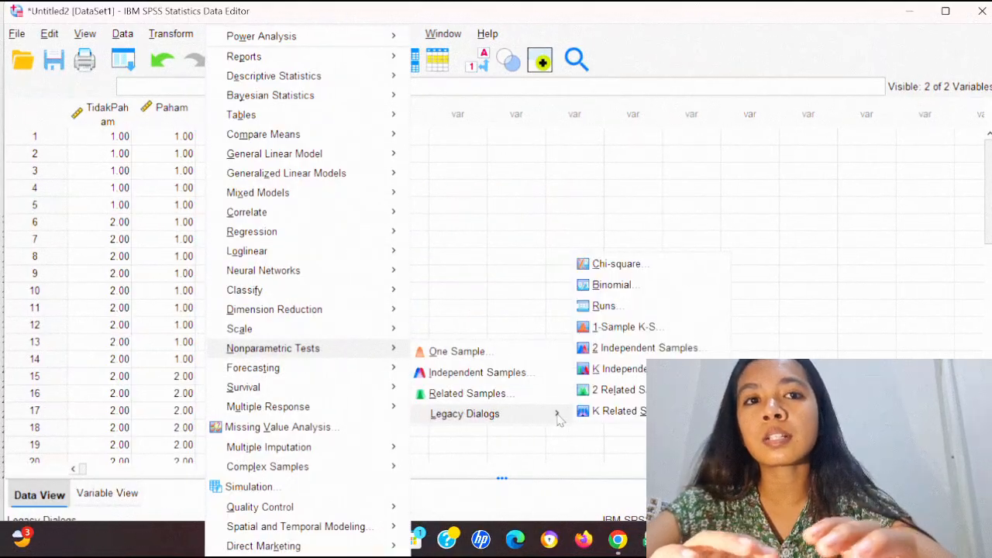
left_click(618, 390)
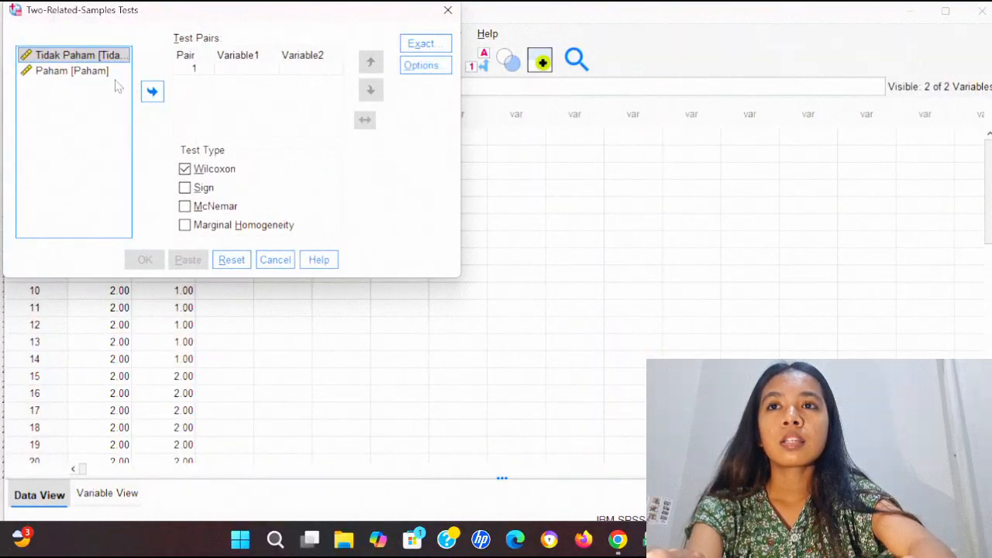
left_click(152, 91)
left_click(86, 69)
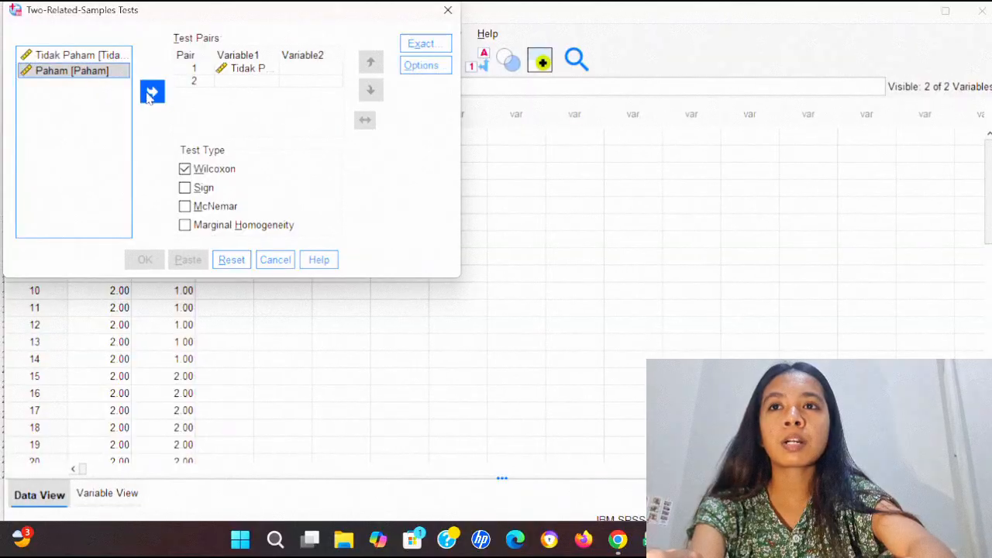
left_click(152, 92)
left_click(146, 261)
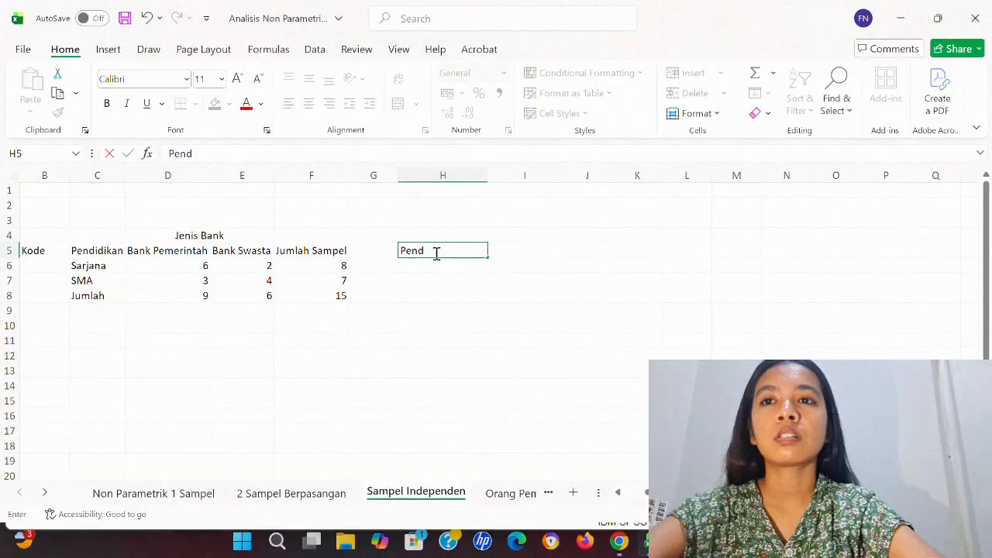
Enter the headers Pendidikan in H5 and Jenis bank in I5 of the Sampel Independen sheet.
type("idikan")
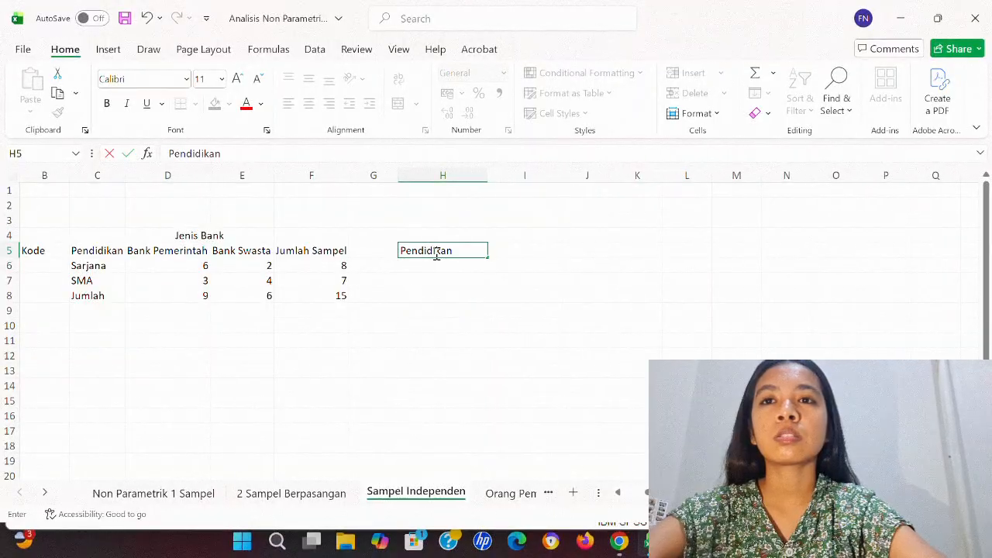
key("Tab")
type("Jenis bank")
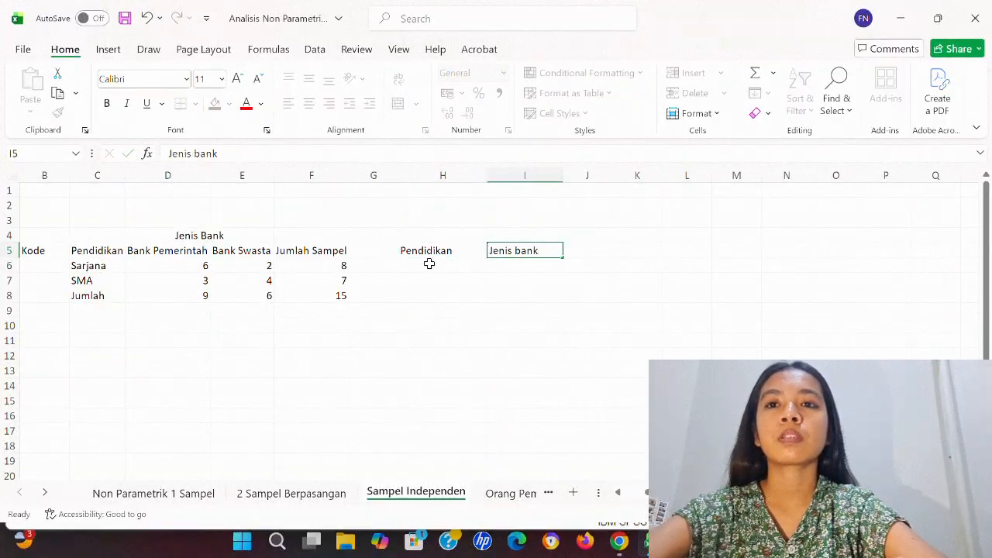
Fill the Pendidikan column with code 1 in H6:H11 and code 2 in H12:H18.
left_click(430, 264)
type("1")
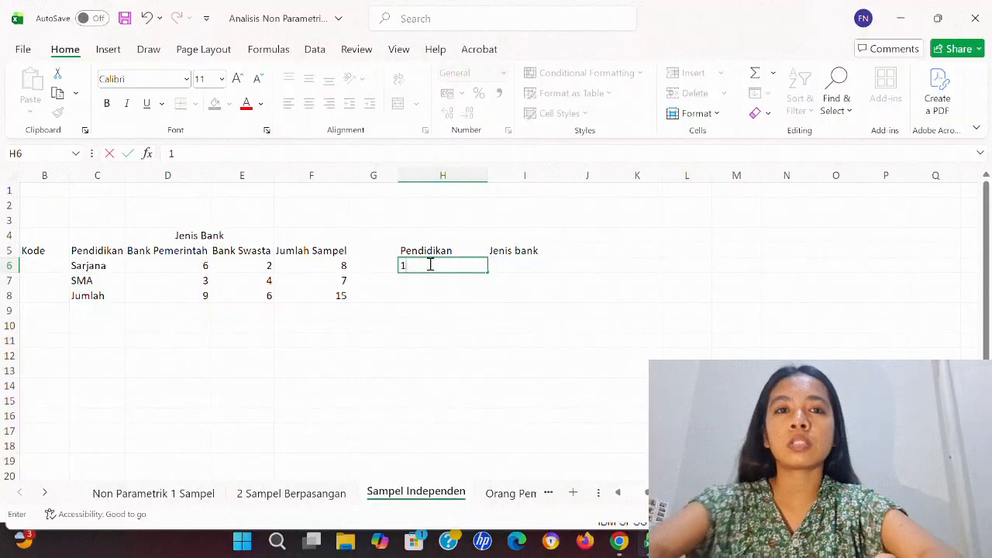
key("ctrl+Return")
left_click_drag(486, 270, 484, 342)
left_click(476, 355)
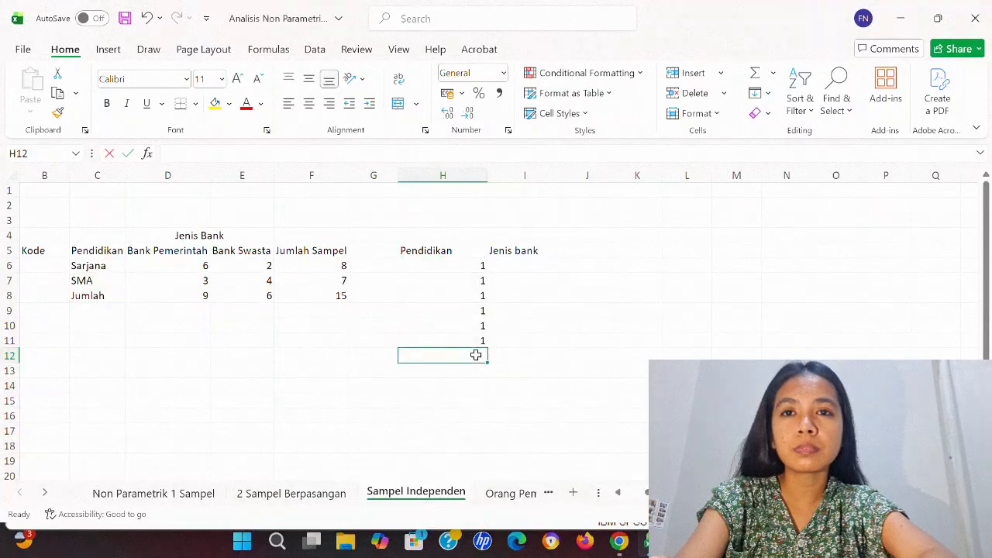
type("2")
left_click_drag(486, 363, 485, 449)
Fill the Jenis bank column with code 1 in I6:I11 and code 2 in I12:I13.
left_click(535, 269)
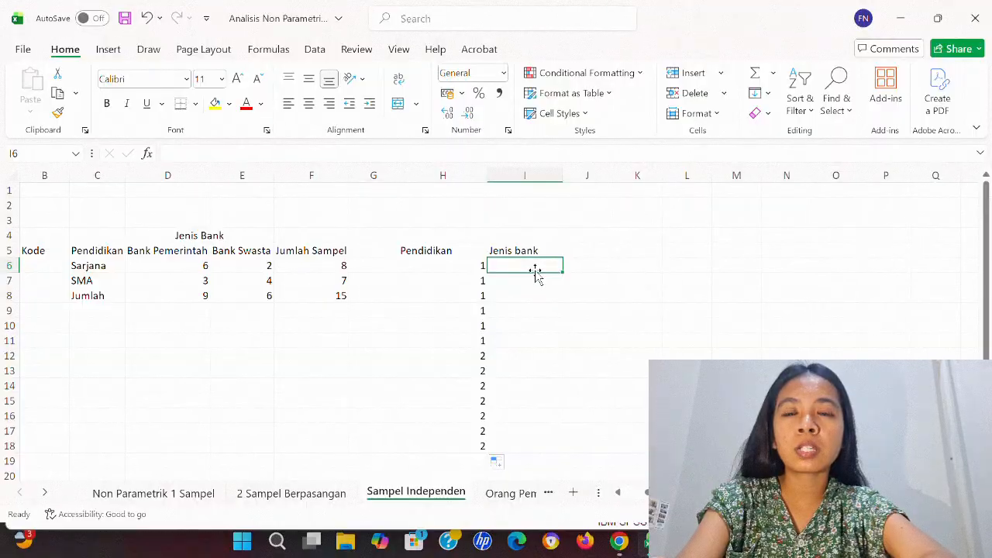
type("1")
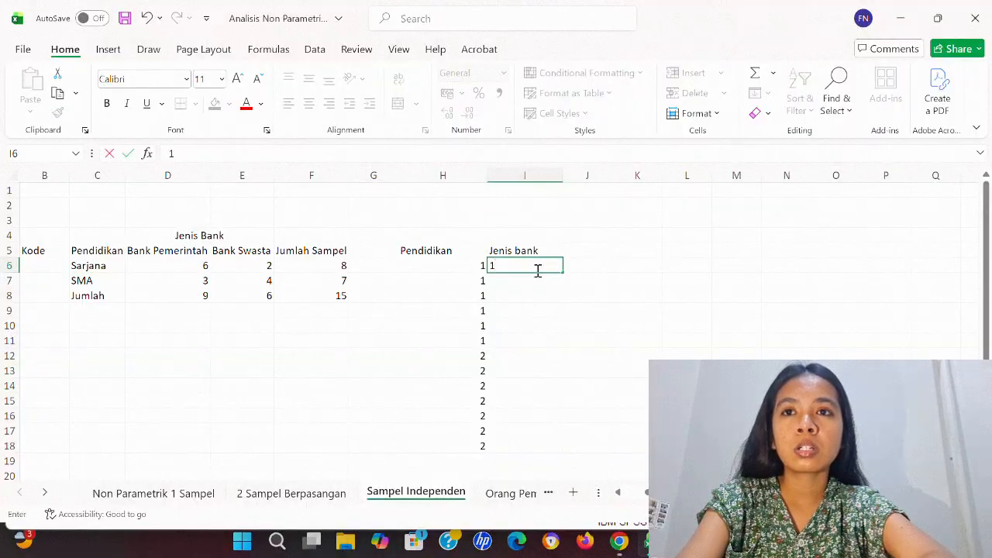
left_click_drag(562, 273, 566, 377)
left_click(553, 355)
type("2")
key("ctrl+Return")
Continue the Jenis bank column with code 1 in I14:I16.
left_click(557, 385)
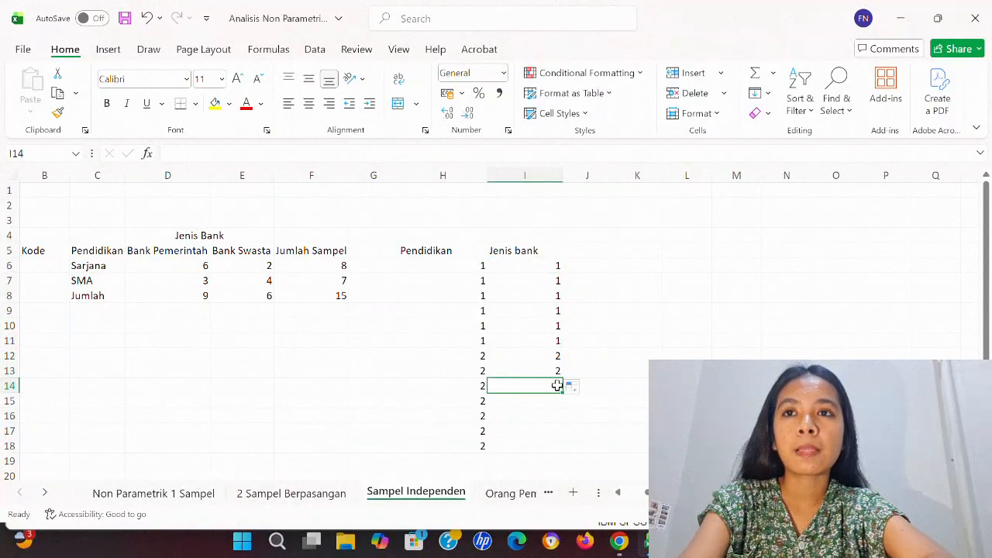
type("1")
scroll(556, 385, "down", 1)
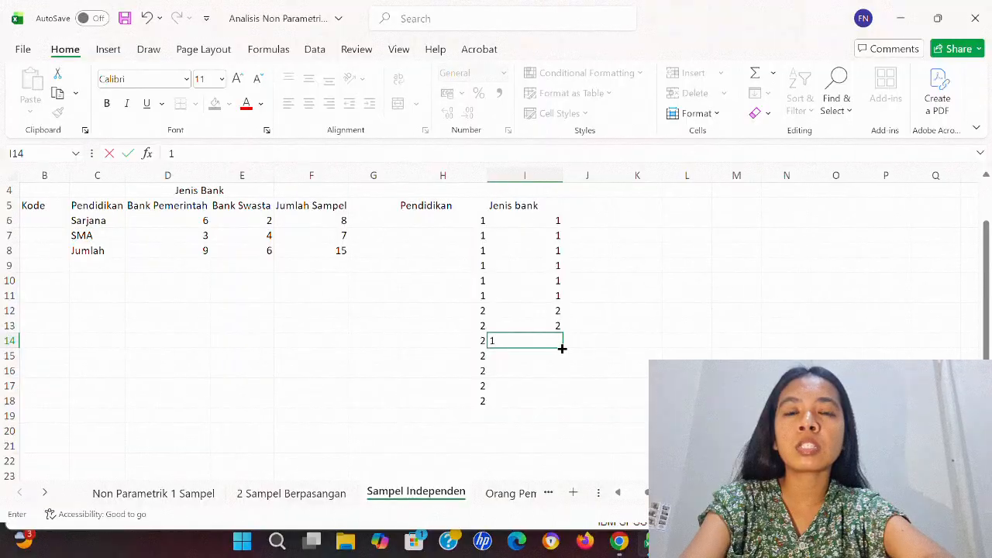
key("ctrl+Return")
left_click_drag(562, 349, 562, 374)
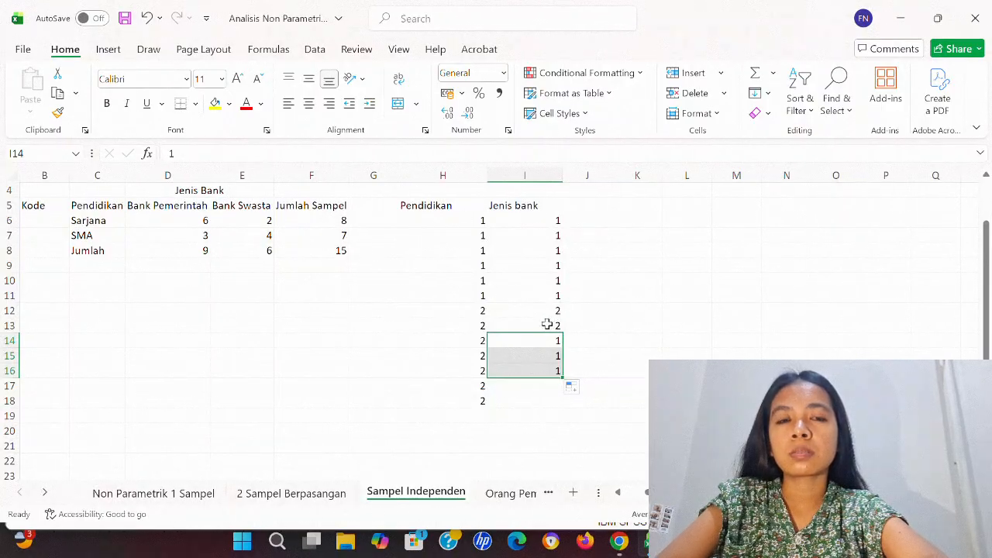
Add another code 2 to the Pendidikan column in H19 and select the empty Jenis bank cell I17.
scroll(547, 324, "down", 1)
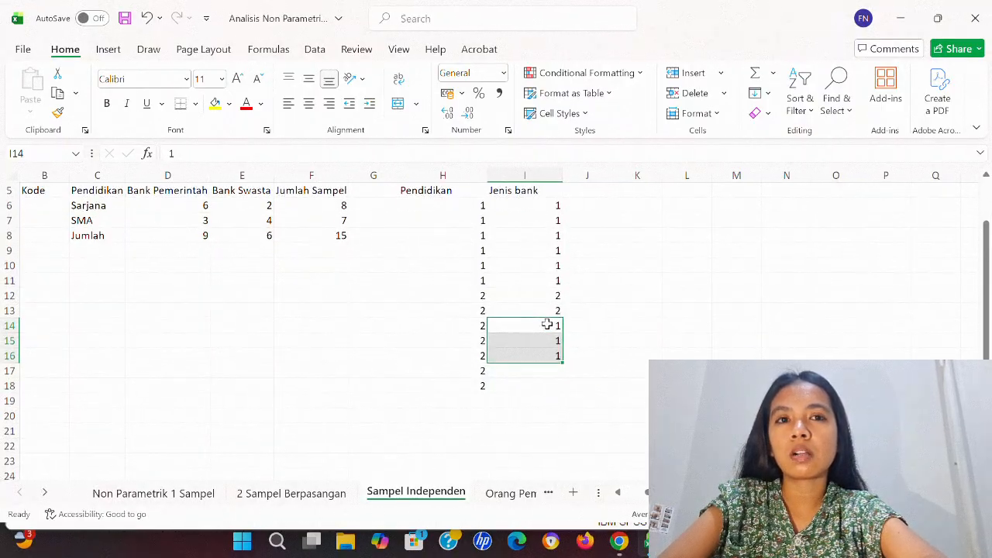
left_click(549, 373)
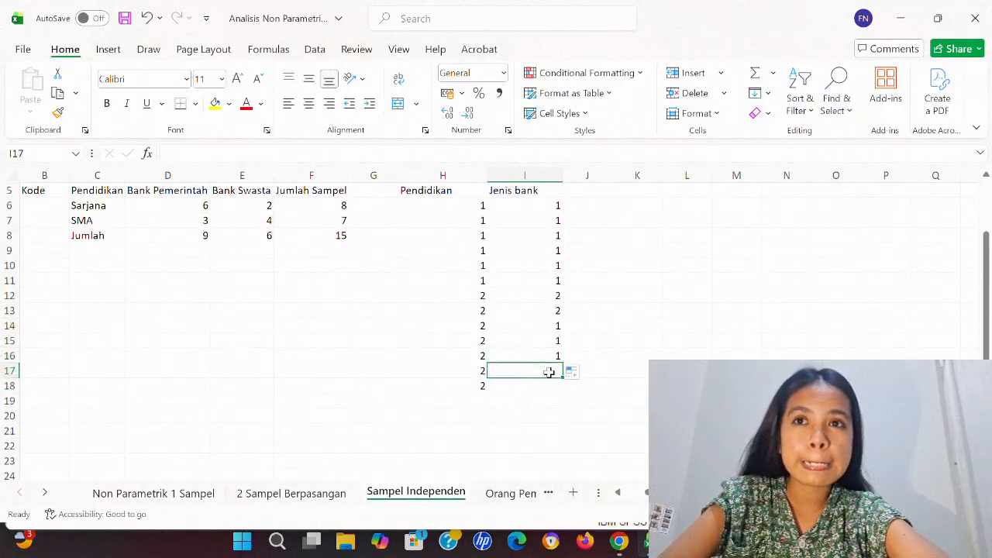
left_click(481, 399)
type("2")
left_click(548, 371)
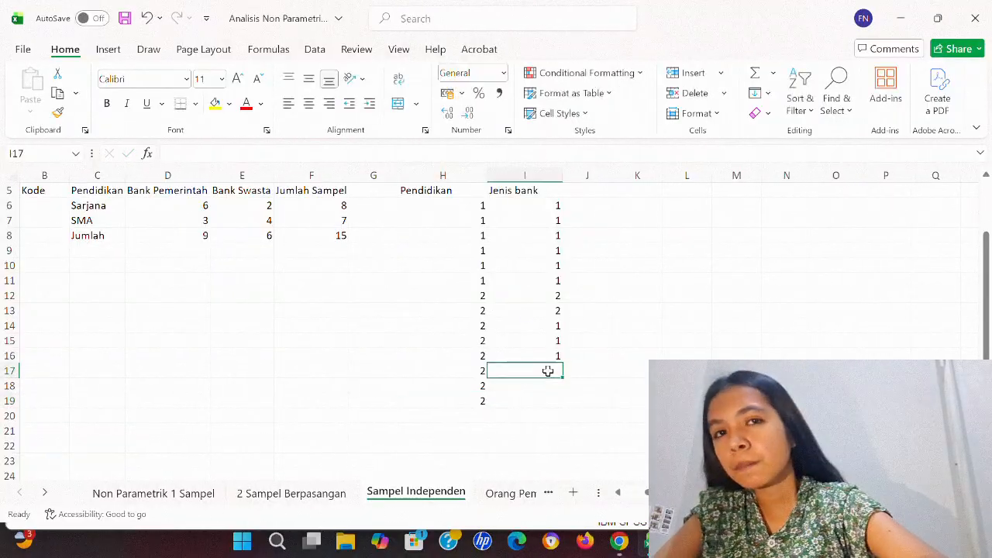
Copy the Pendidikan and Jenis bank columns with their headers, H5:I20.
scroll(547, 370, "up", 3)
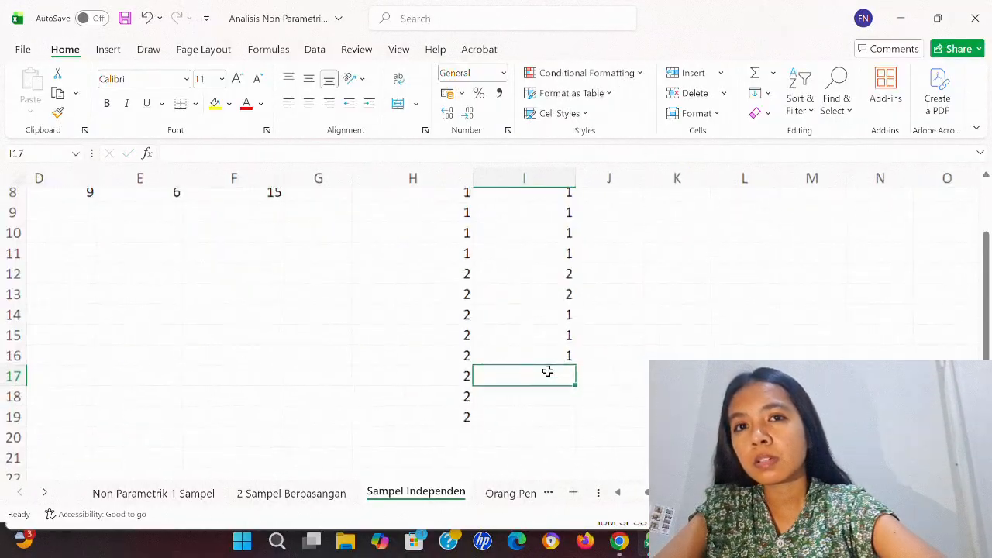
scroll(547, 371, "up", 1)
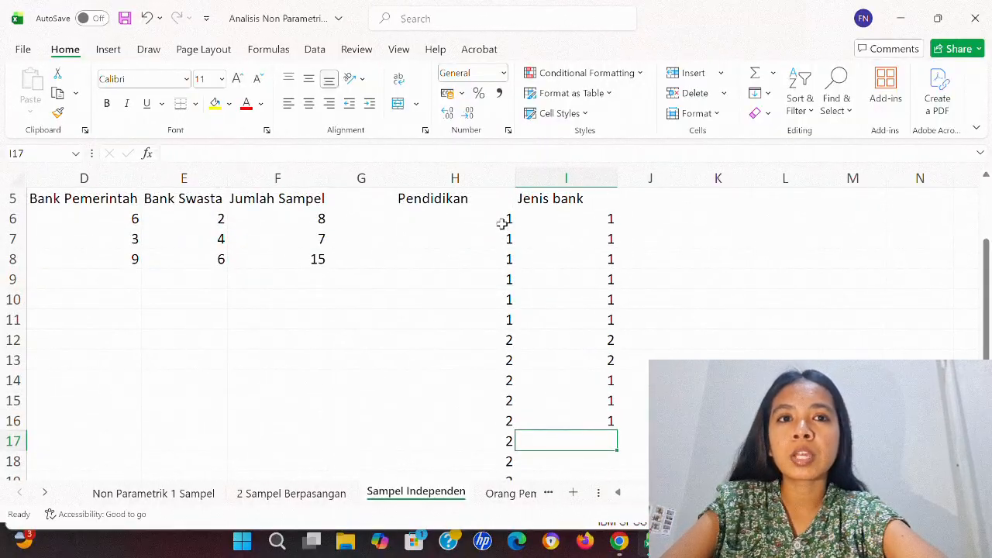
scroll(502, 223, "down", 4)
left_click(361, 224)
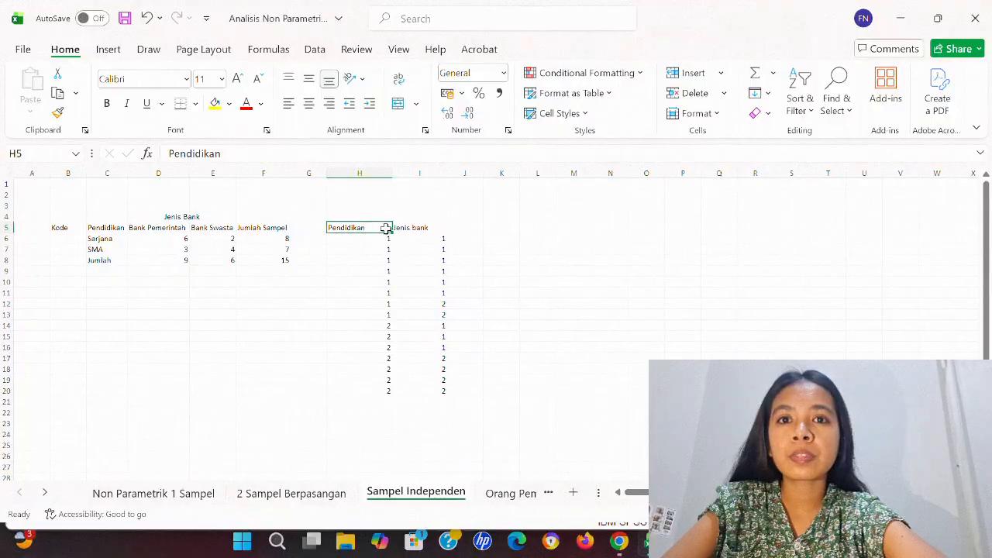
left_click_drag(388, 233, 424, 385)
key("ctrl+c")
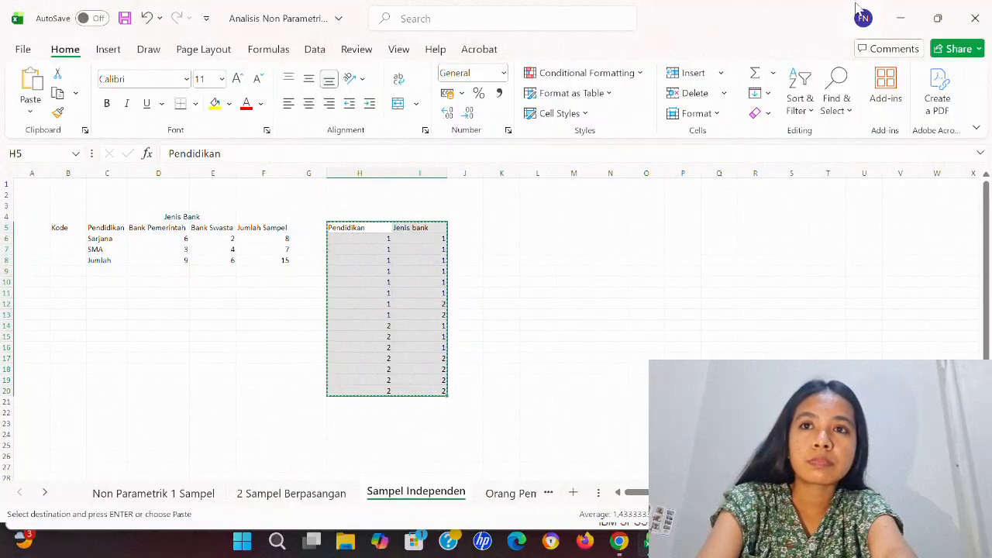
Switch to the SPSS Data Editor and delete the TidakPaham and Paham variables from the dataset.
left_click(900, 18)
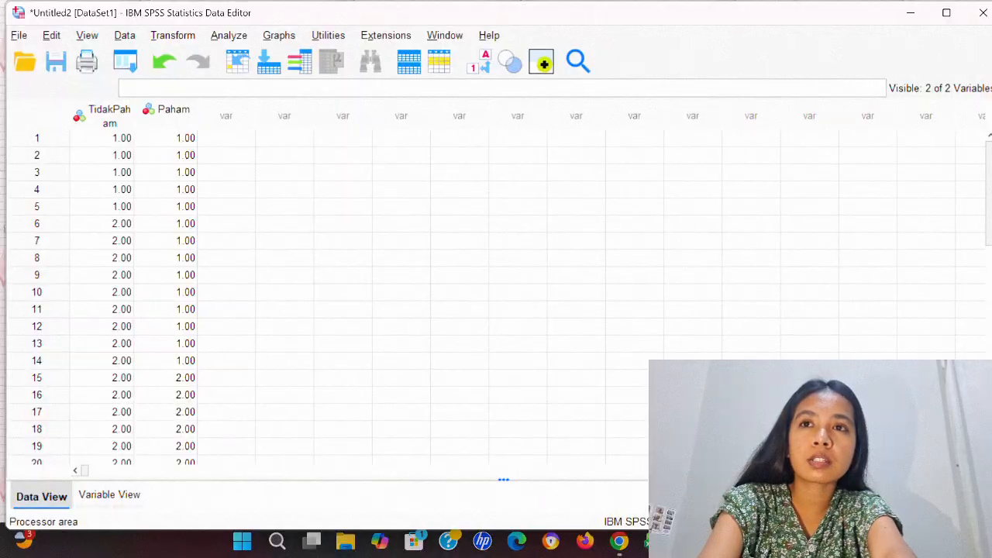
left_click(123, 123)
key("Delete")
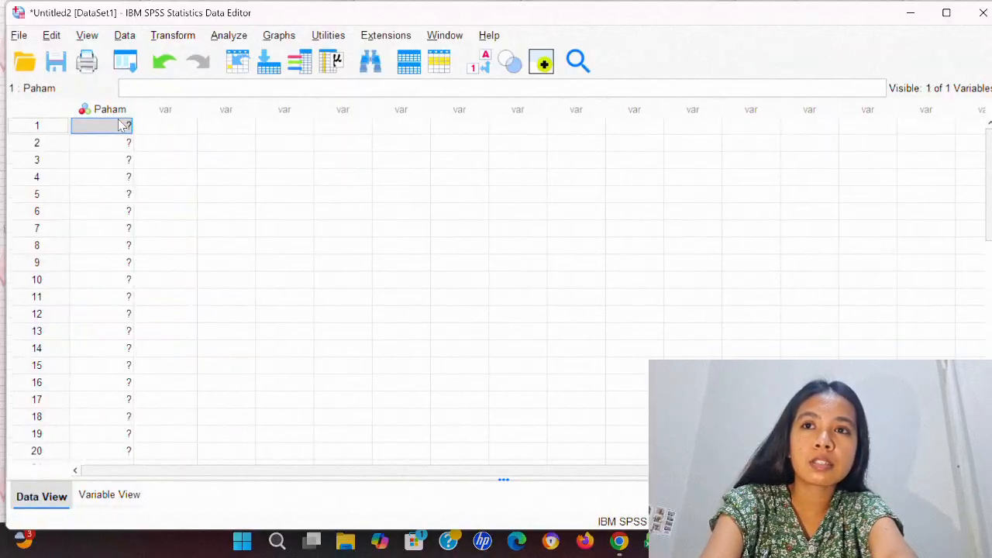
left_click(120, 112)
key("Delete")
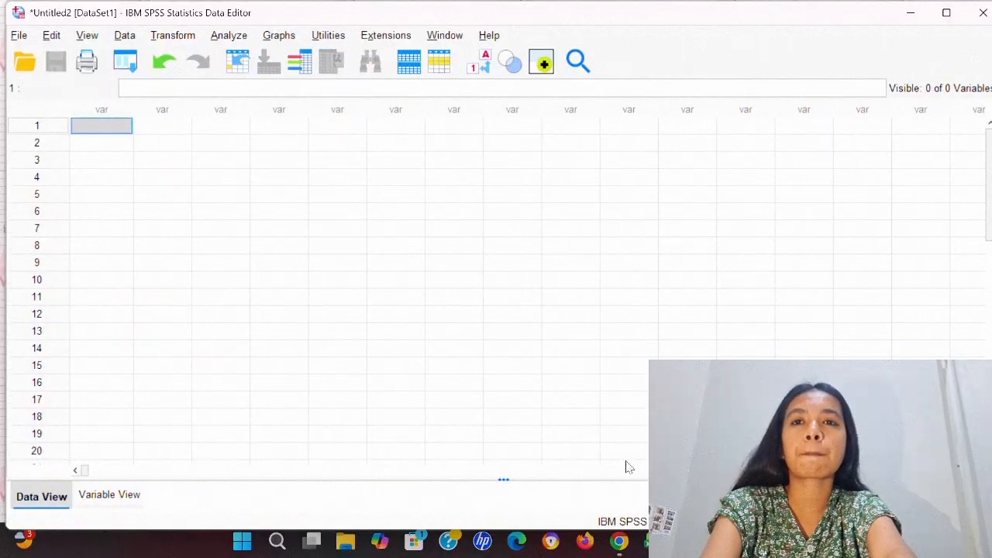
Paste the copied Excel columns with their variable names into the empty SPSS dataset, starting at row 1.
key("alt+Tab")
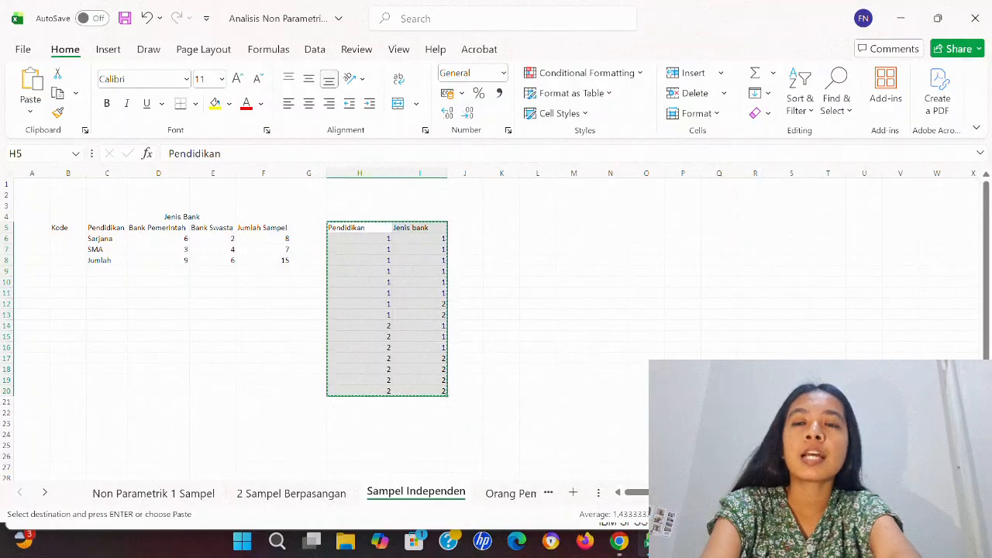
left_click(648, 541)
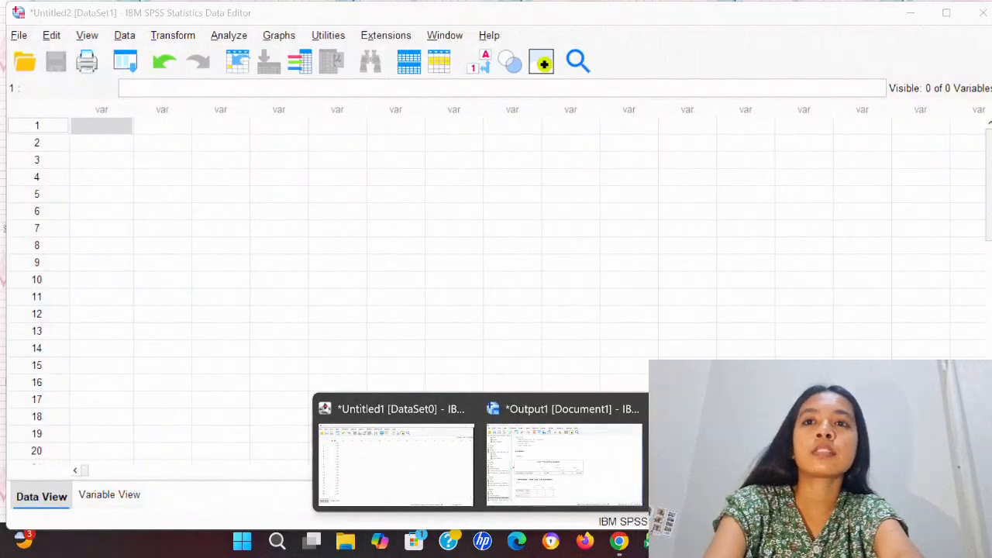
right_click(123, 133)
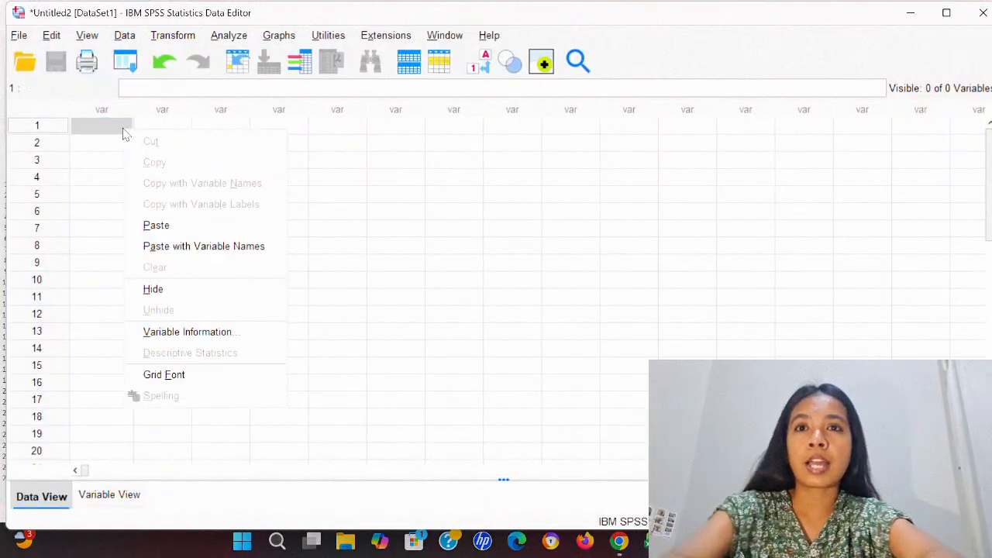
left_click(159, 245)
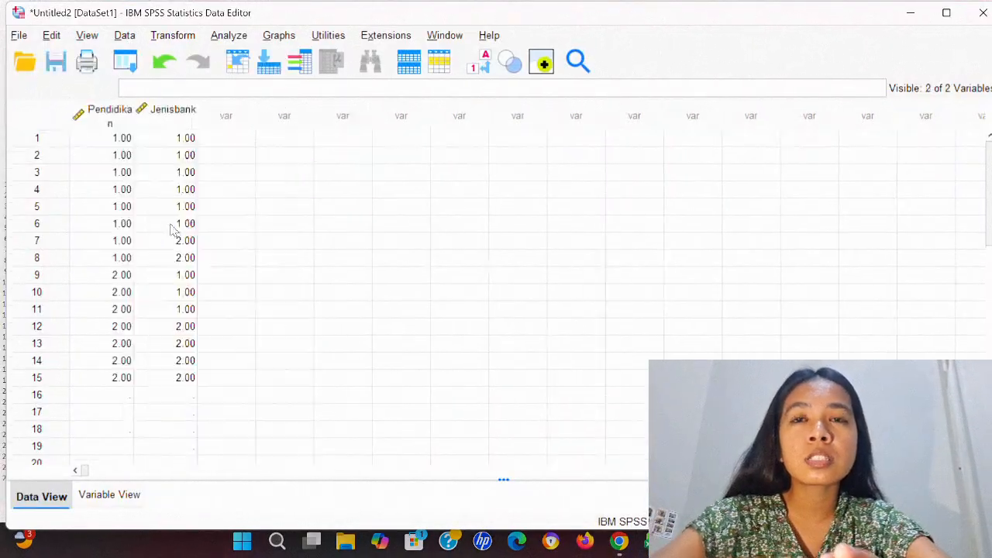
Run a Crosstabs analysis with Pendidikan as the row variable and Jenis bank as the column variable.
left_click(227, 36)
mouse_move(318, 77)
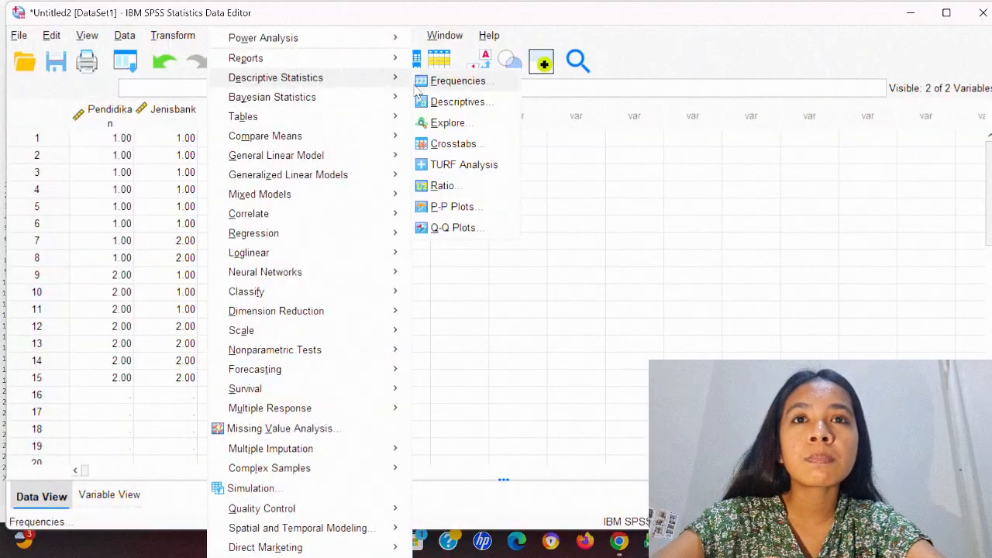
left_click(454, 144)
left_click(467, 160)
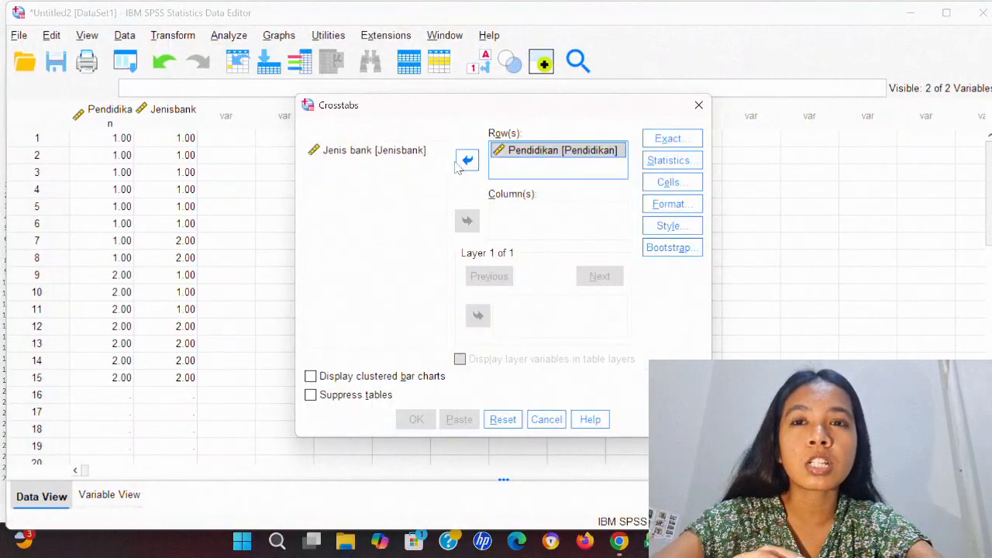
left_click(398, 158)
left_click(467, 221)
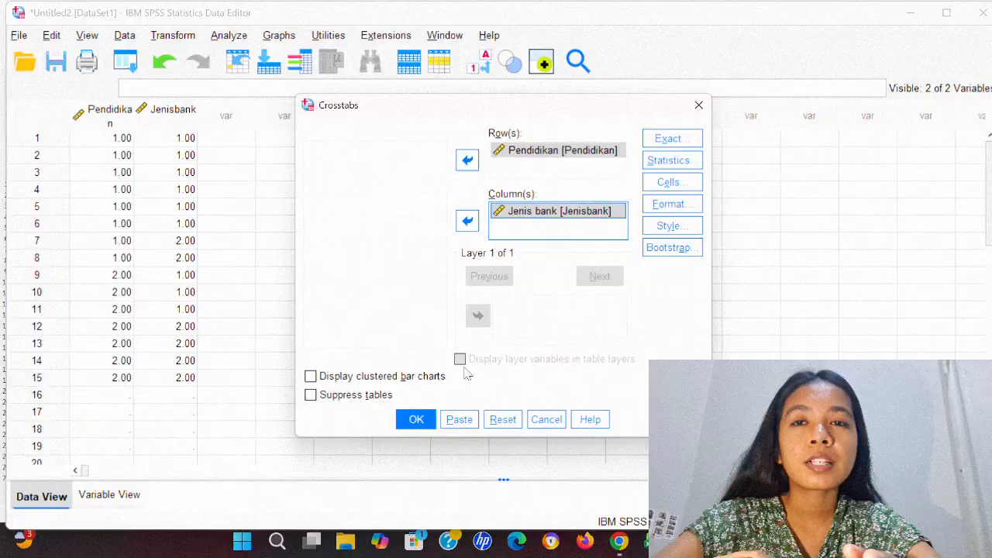
left_click(418, 419)
Reopen the Crosstabs analysis and run it again with the same Pendidikan and Jenis bank assignment.
left_click(230, 36)
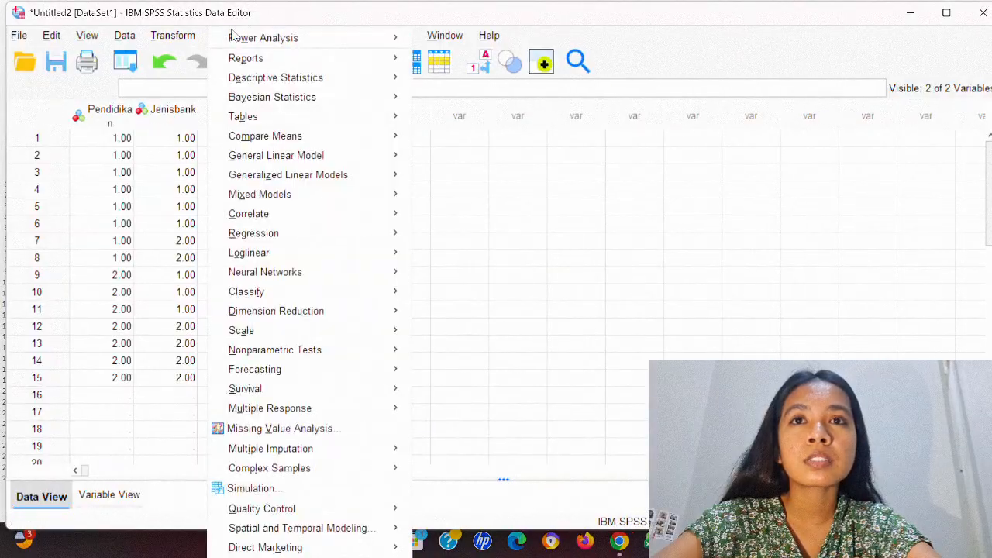
mouse_move(320, 81)
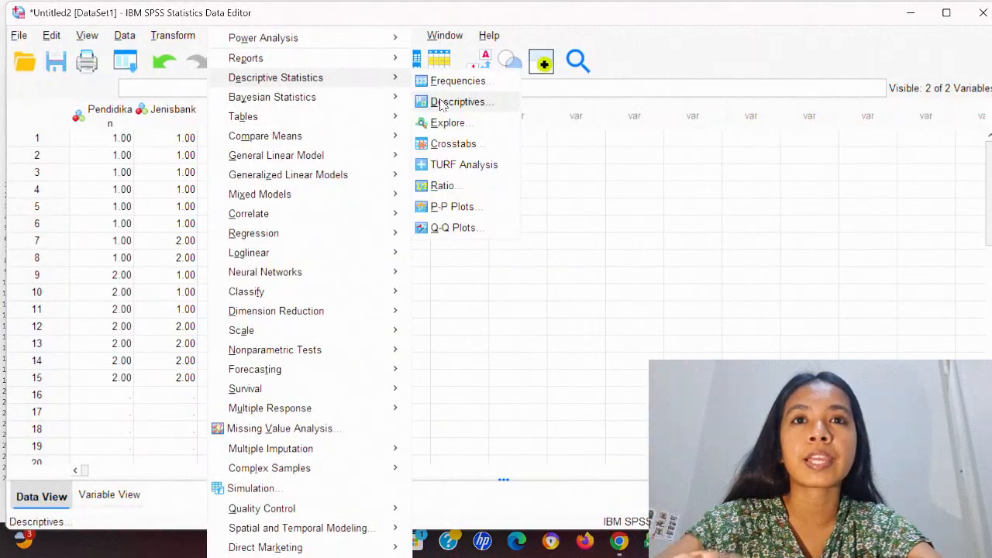
left_click(454, 144)
left_click(405, 421)
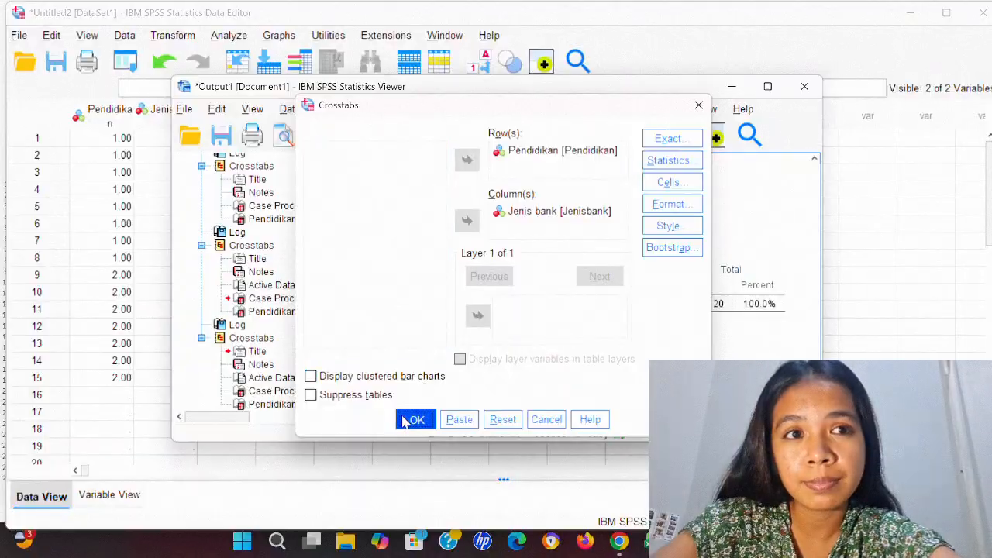